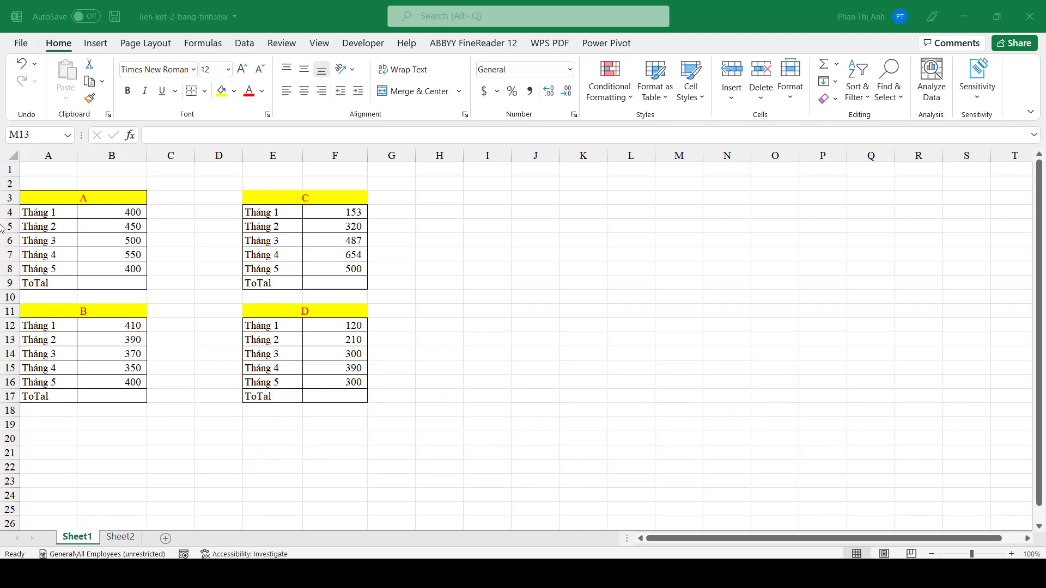
# - Preview Sheet2, then select each of Sheet1's monthly tables A–D to review their values
pyautogui.click(116, 538)
pyautogui.click(76, 537)
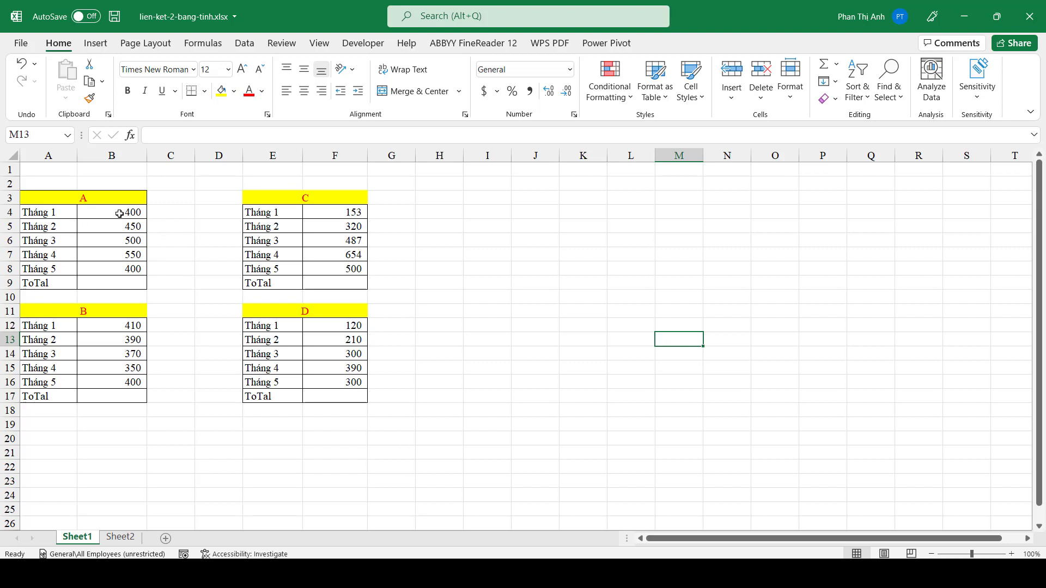
pyautogui.moveTo(343, 212); pyautogui.dragTo(343, 254)
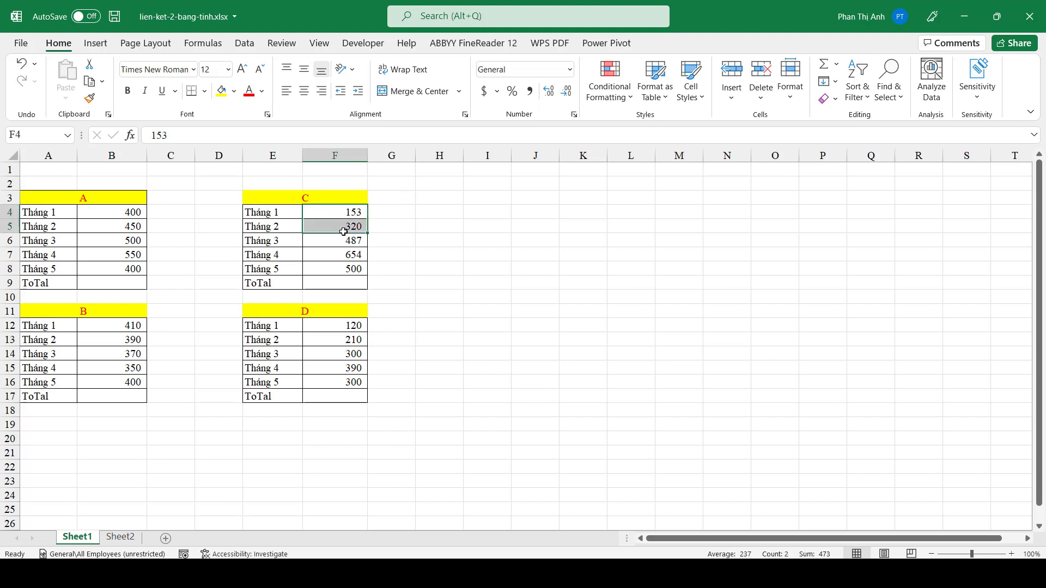
pyautogui.moveTo(136, 213); pyautogui.dragTo(133, 268)
pyautogui.click(188, 223)
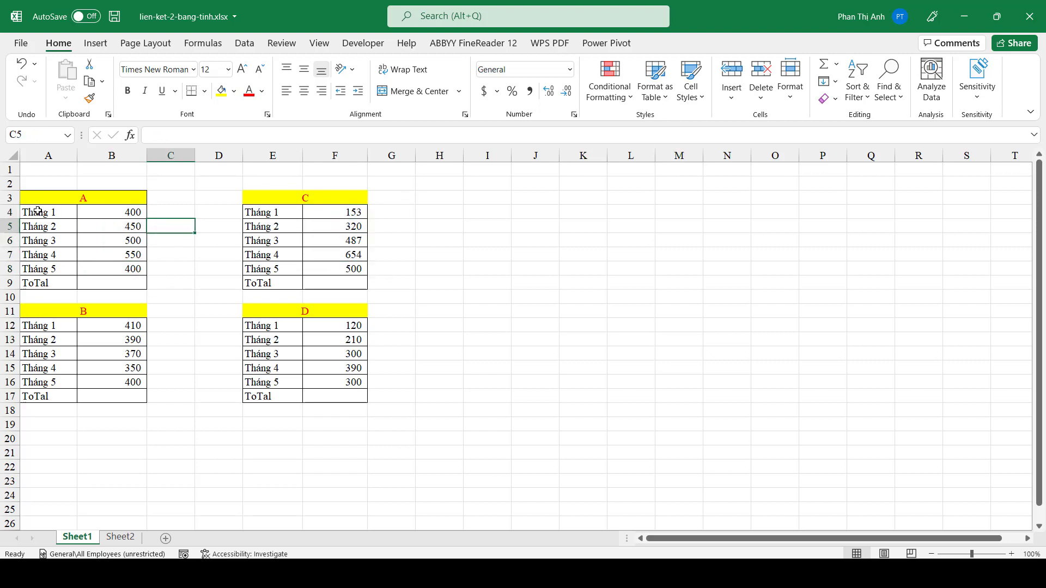
pyautogui.moveTo(38, 211); pyautogui.dragTo(131, 278)
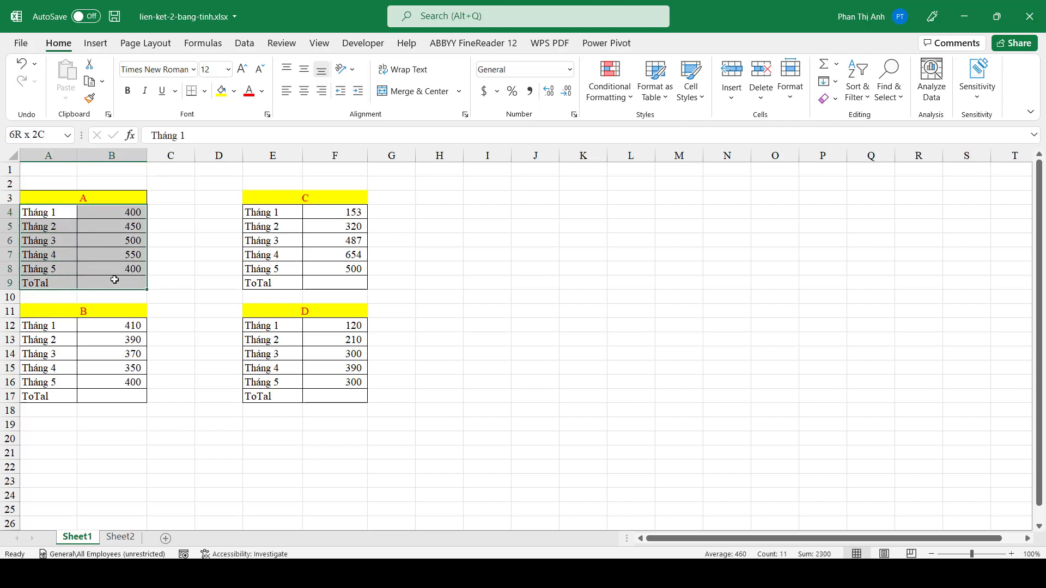
pyautogui.moveTo(30, 324); pyautogui.dragTo(115, 397)
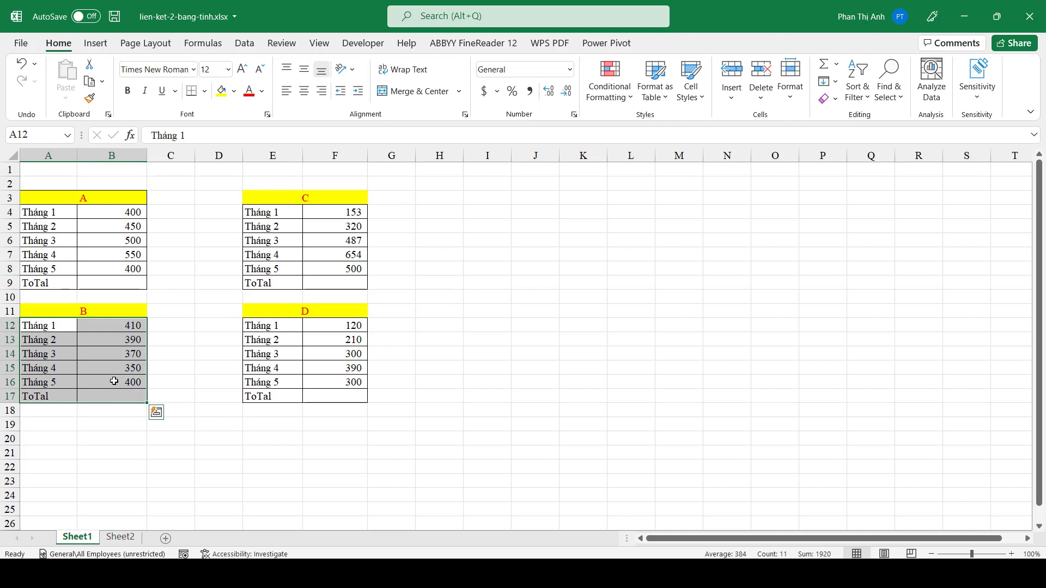
pyautogui.moveTo(268, 213); pyautogui.dragTo(335, 283)
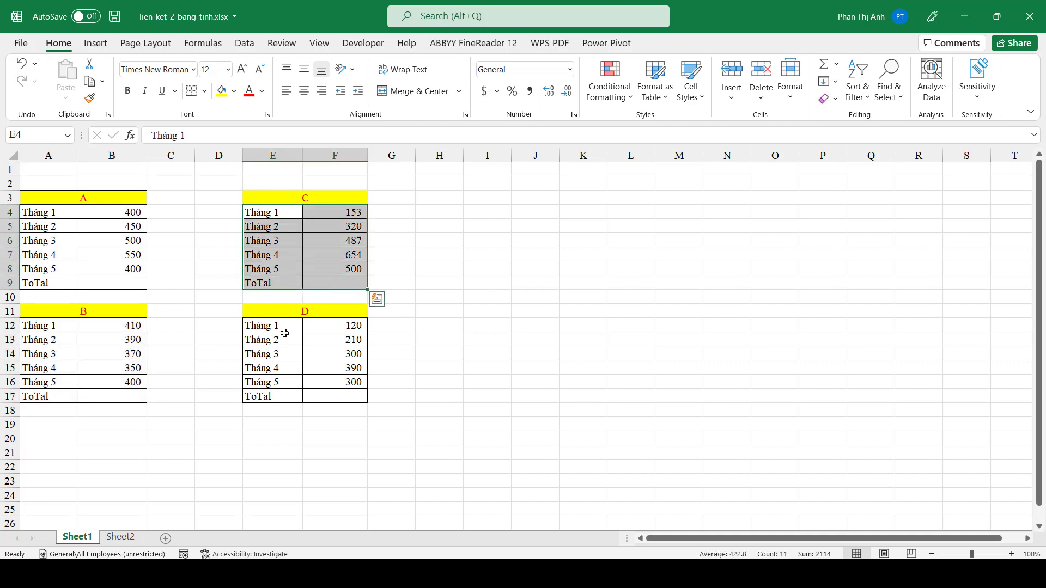
pyautogui.moveTo(258, 327); pyautogui.dragTo(360, 396)
pyautogui.click(430, 397)
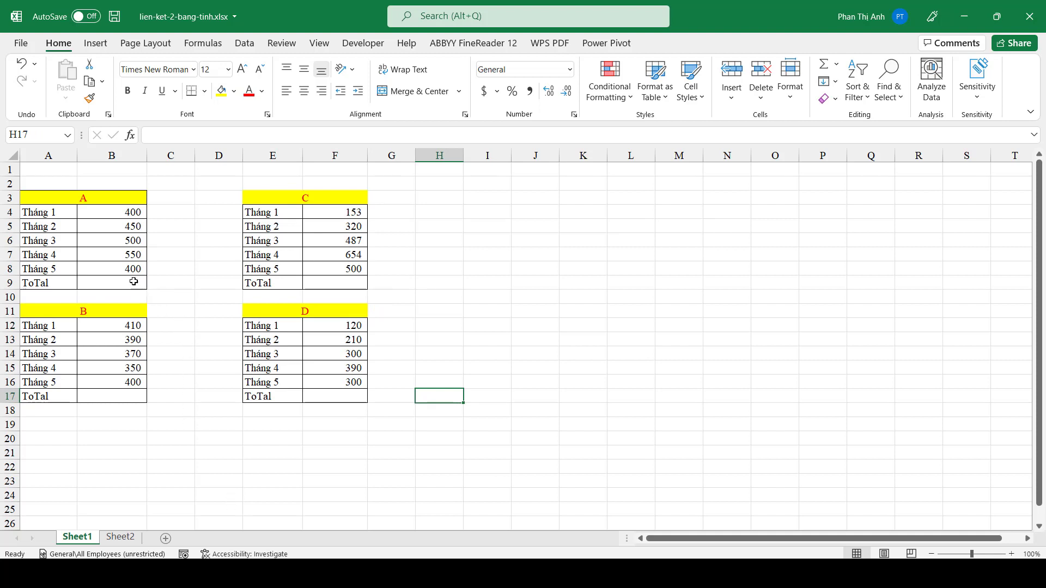
# - Inspect the empty TOTAL cells of tables A–D, then go to Sheet2's summary table
pyautogui.click(116, 395)
pyautogui.click(326, 399)
pyautogui.click(110, 398)
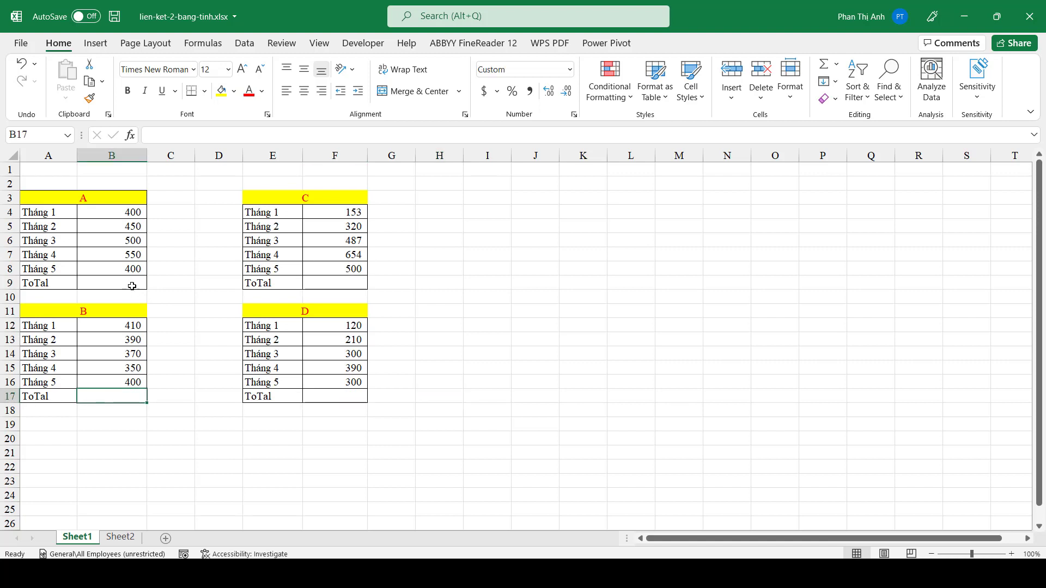
pyautogui.click(133, 282)
pyautogui.click(343, 281)
pyautogui.click(106, 282)
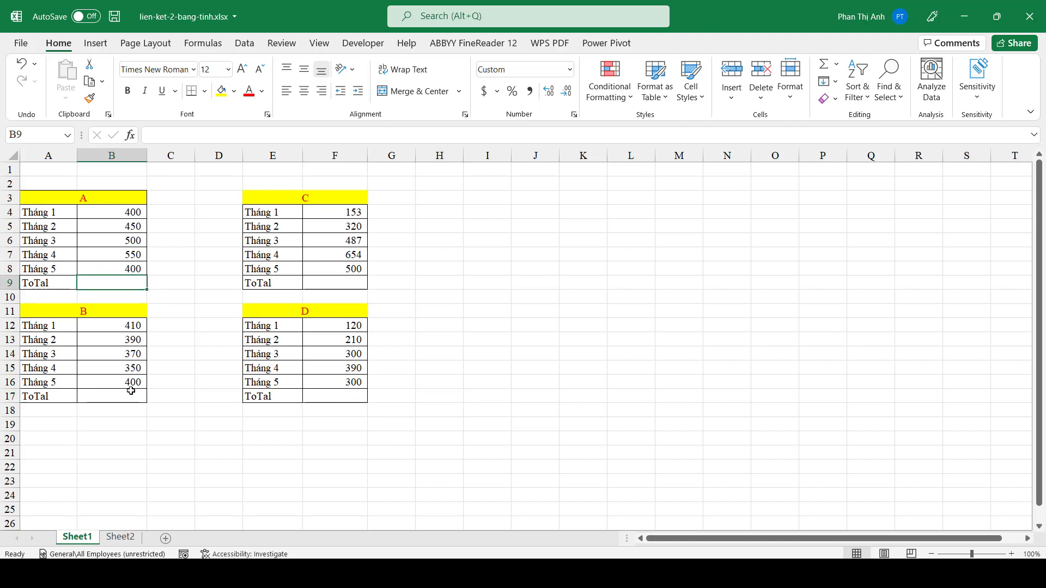
pyautogui.click(131, 392)
pyautogui.click(341, 282)
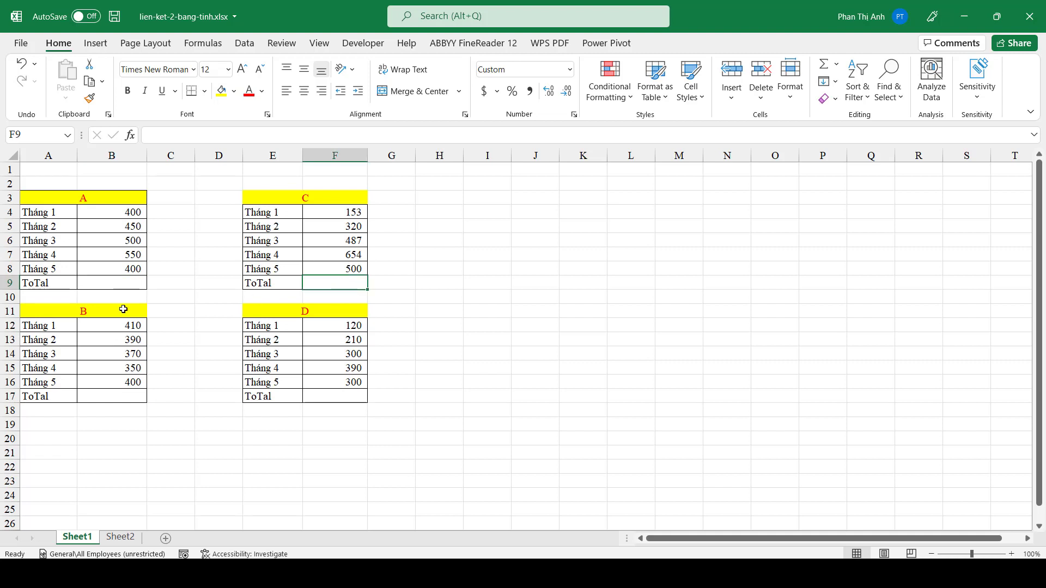
pyautogui.click(137, 394)
pyautogui.click(339, 401)
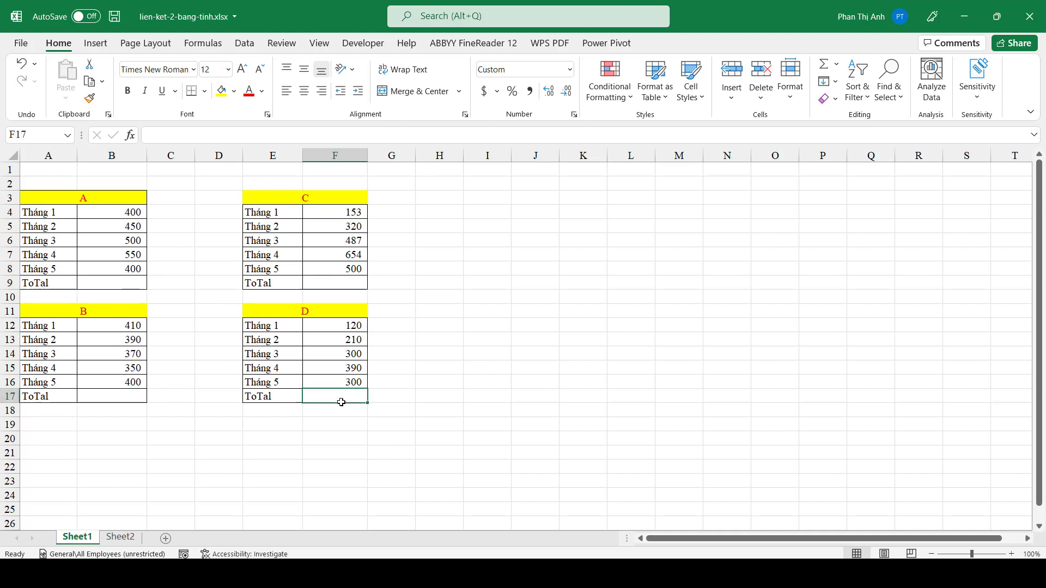
pyautogui.click(134, 398)
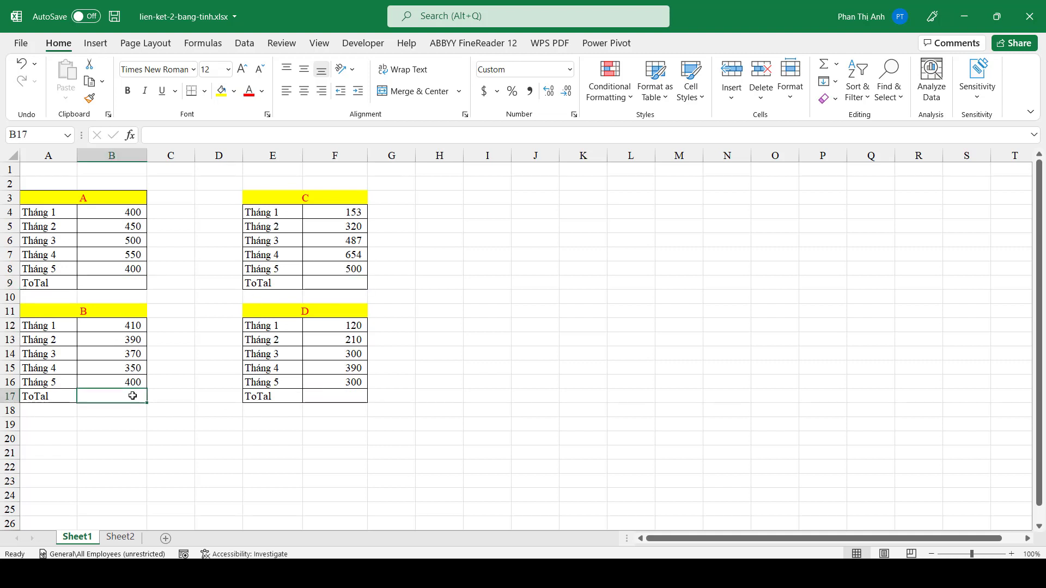
pyautogui.click(120, 537)
# - Check the empty company totals in D7–D10, then return to Sheet1 with Ctrl+Page Up
pyautogui.click(218, 280)
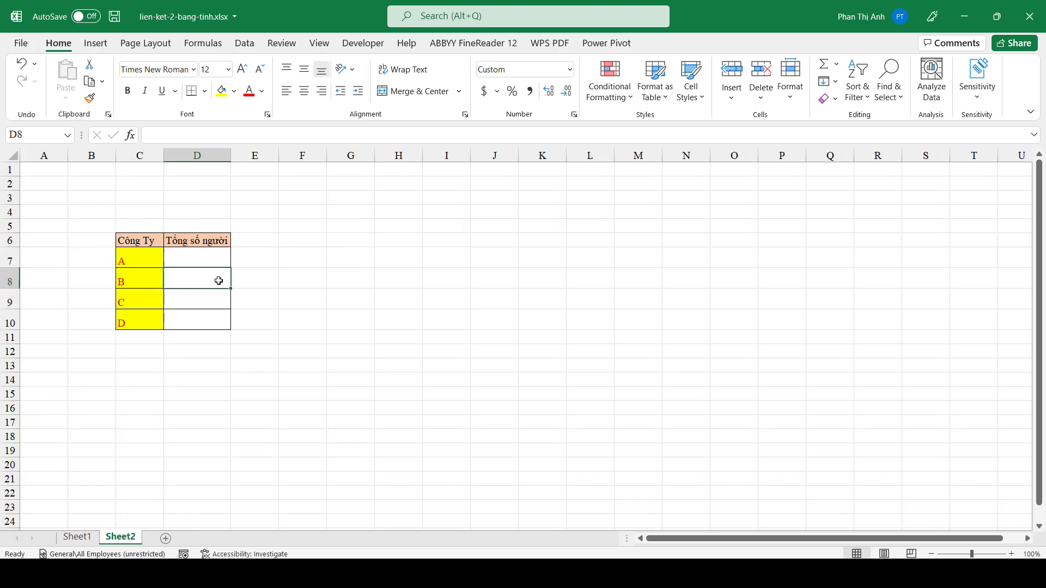
pyautogui.click(205, 325)
pyautogui.click(207, 302)
pyautogui.click(203, 262)
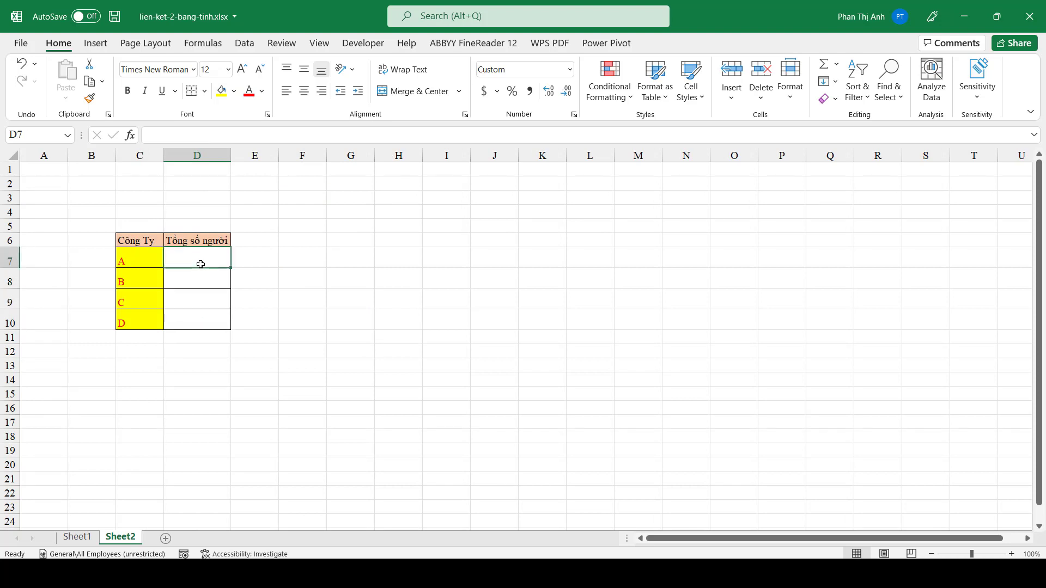
pyautogui.click(196, 285)
pyautogui.click(196, 302)
pyautogui.click(201, 320)
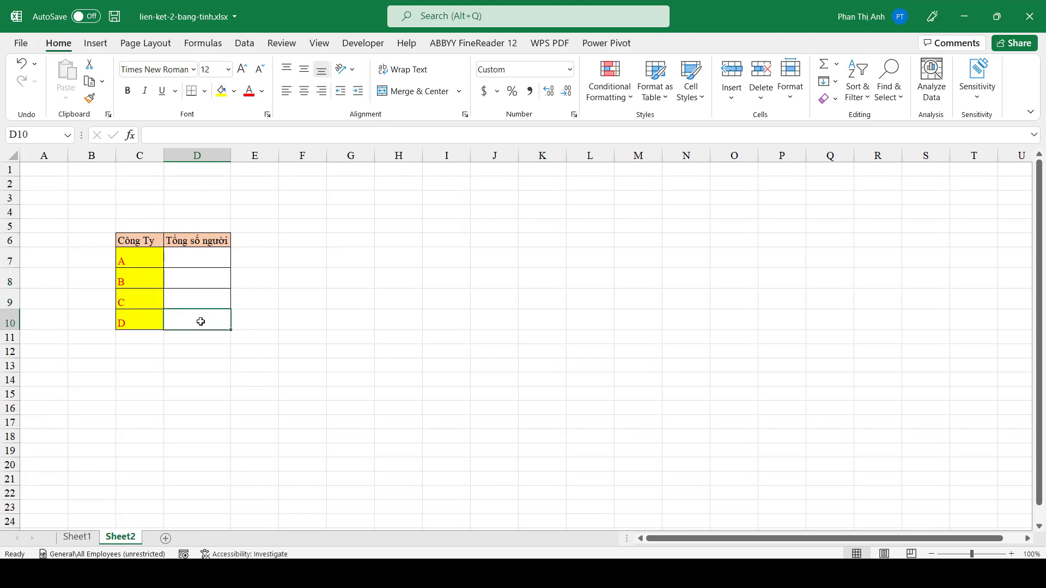
pyautogui.click(203, 300)
pyautogui.click(206, 277)
pyautogui.hotkey('ctrl', 'pageup')
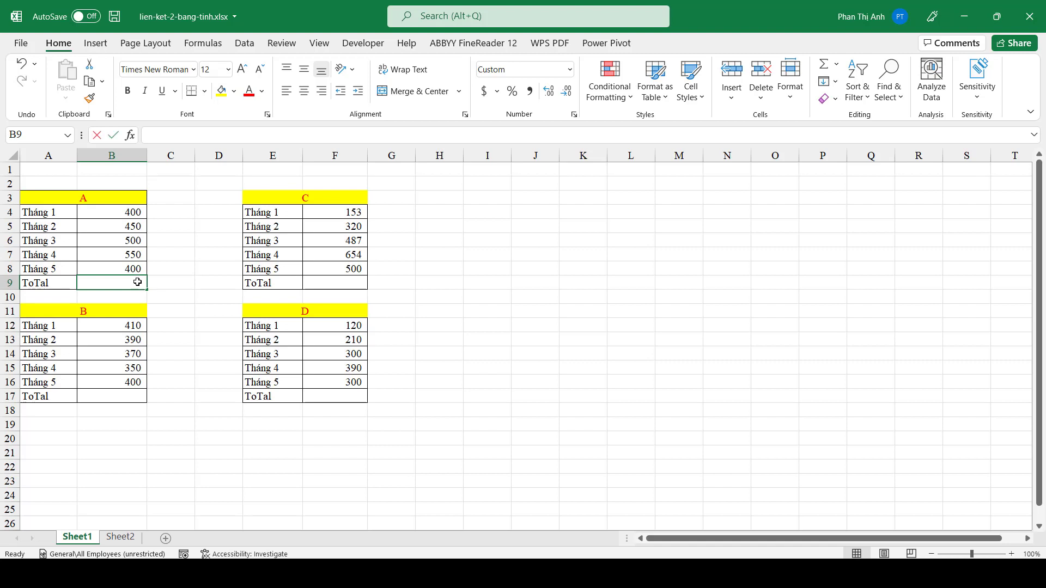
# - Total table A's five monthly values with =SUM, giving 2,300
pyautogui.write('=')
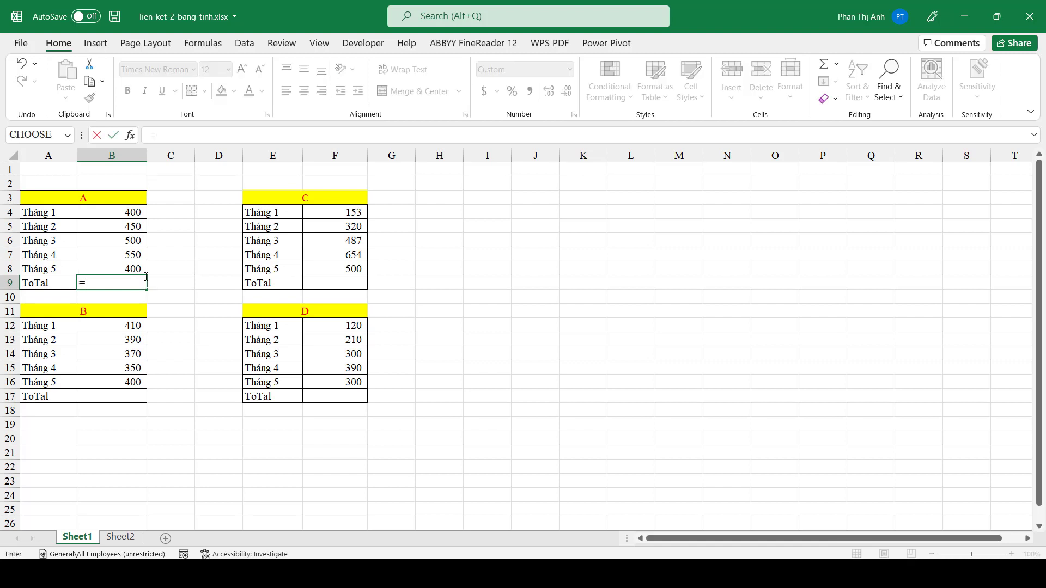
pyautogui.write('SUM(')
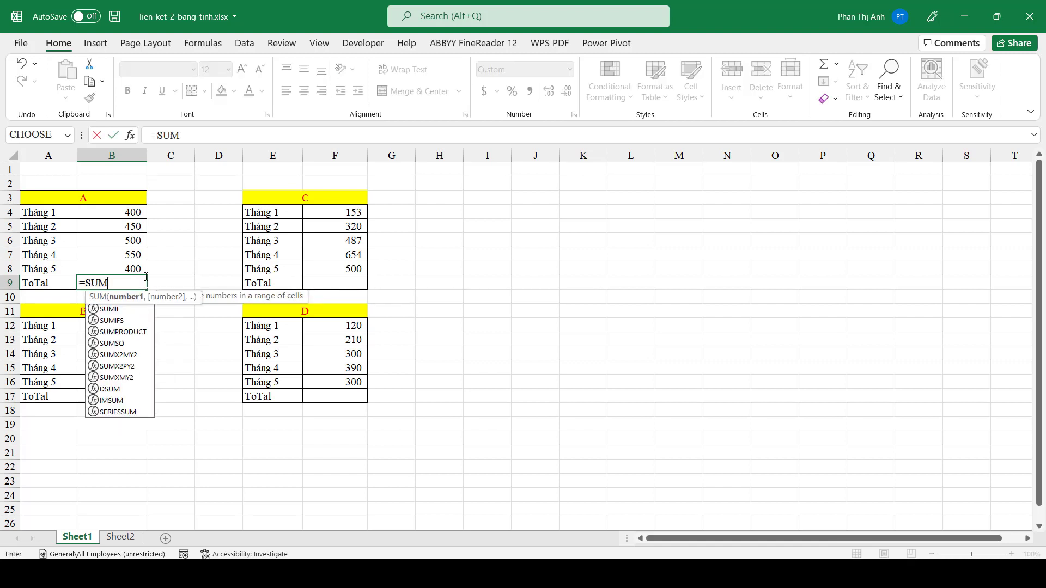
pyautogui.moveTo(107, 211); pyautogui.dragTo(105, 267)
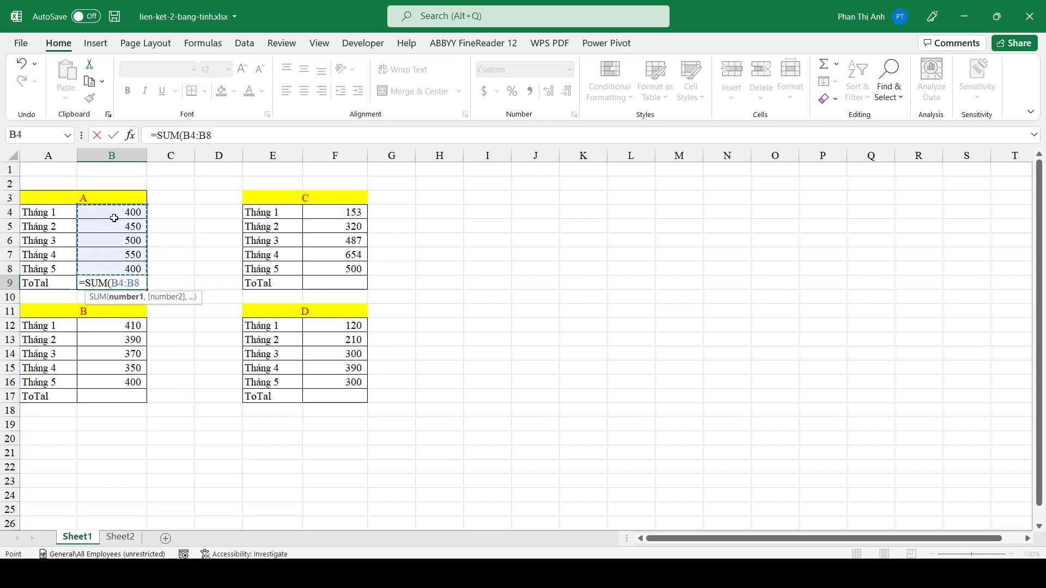
pyautogui.write(')')
pyautogui.press('Return')
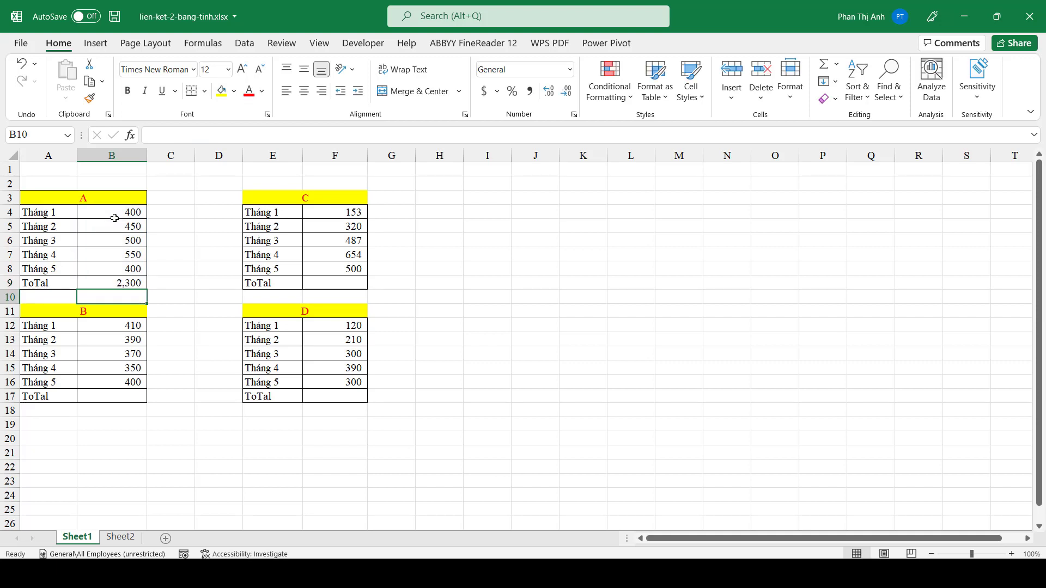
# - Total table C's five monthly values with =SUM, giving 2,114
pyautogui.click(332, 281)
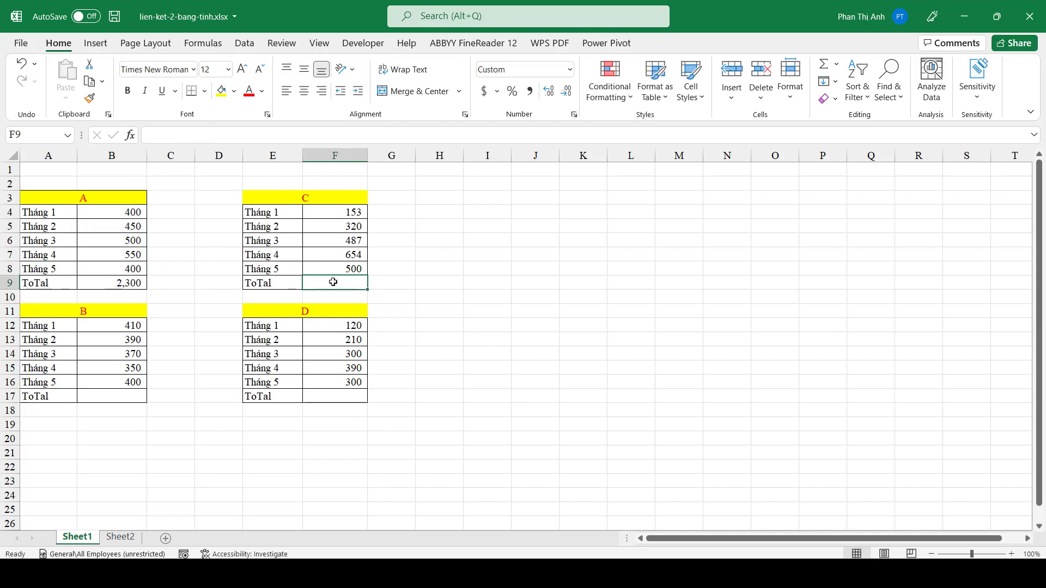
pyautogui.write('=SU')
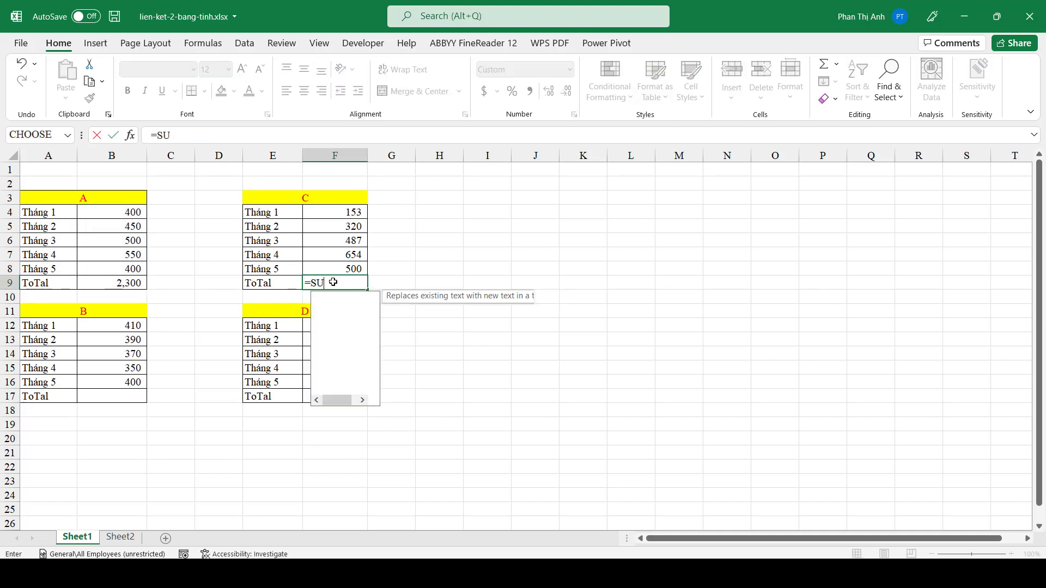
pyautogui.write('M(')
pyautogui.moveTo(341, 214); pyautogui.dragTo(340, 262)
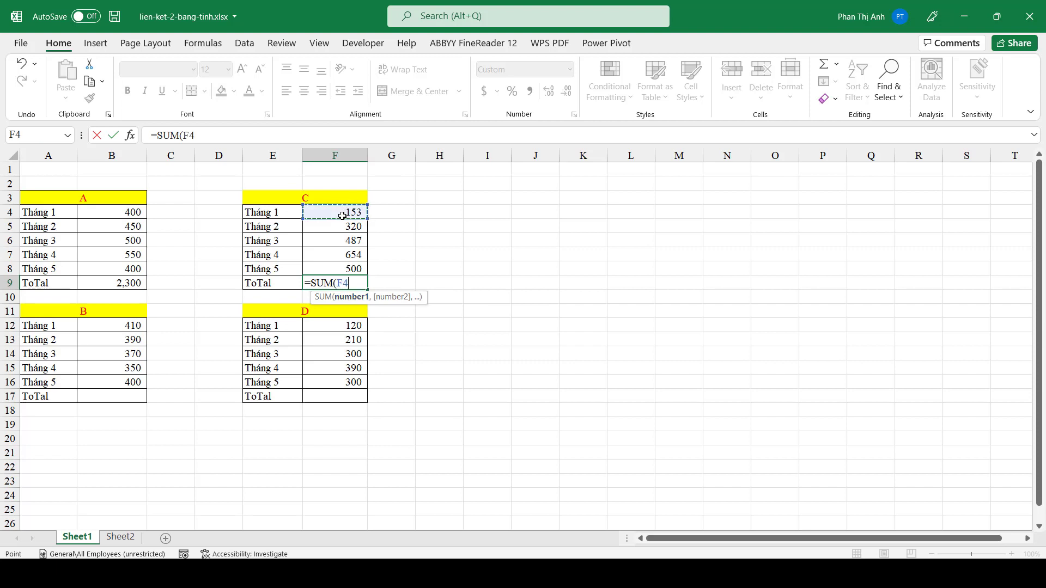
pyautogui.write(')')
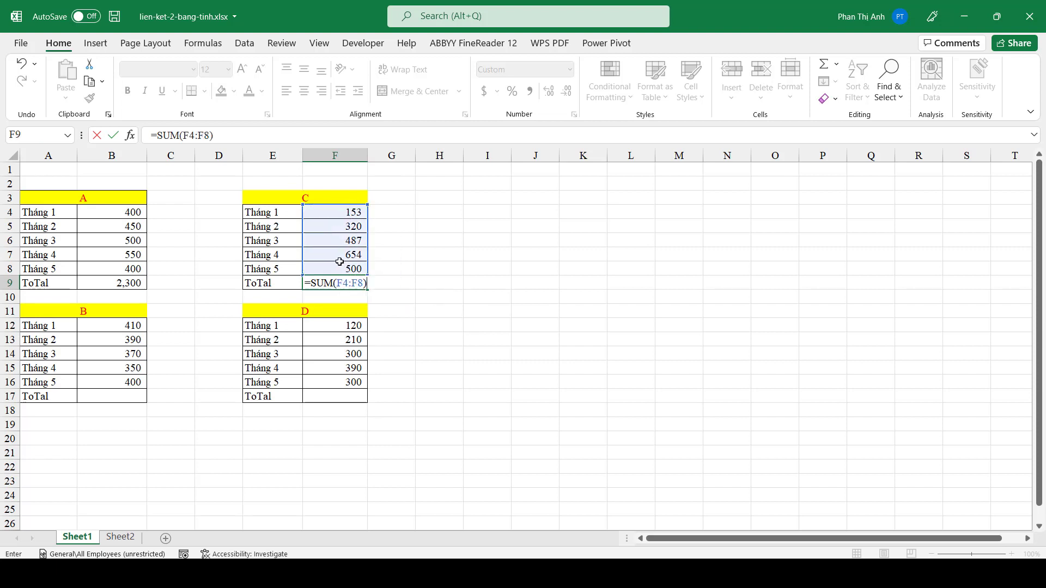
pyautogui.press('Return')
pyautogui.click(124, 399)
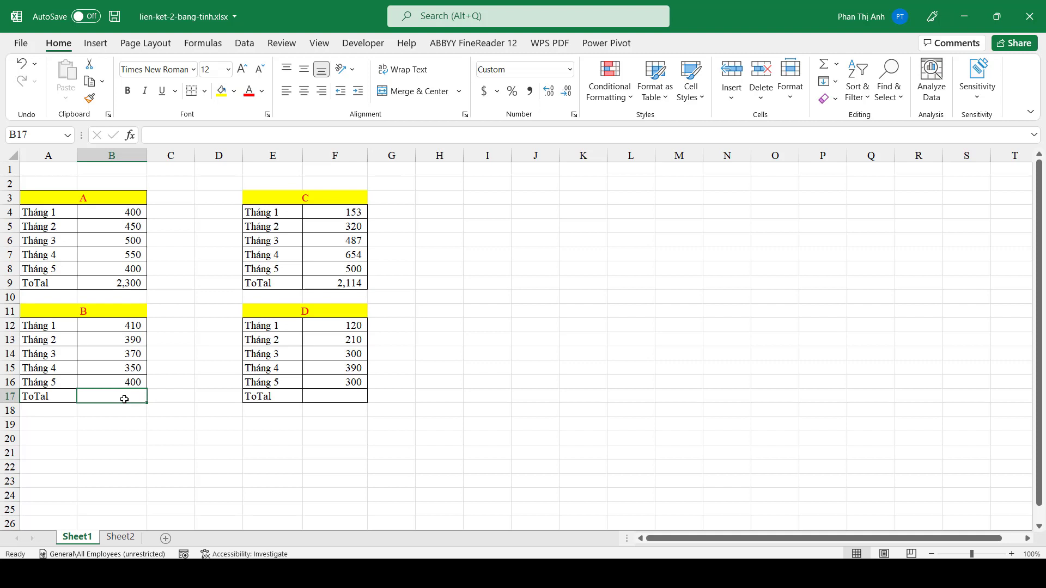
# - AutoSum tables B and D's monthly values, giving totals of 1,920 and 1,320
pyautogui.hotkey('alt', '=')
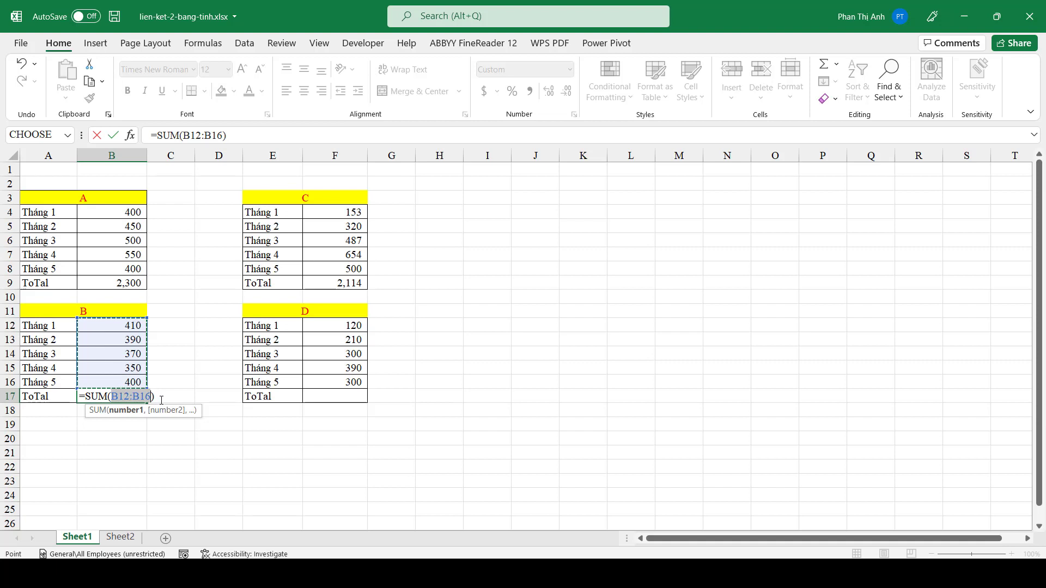
pyautogui.press('Return')
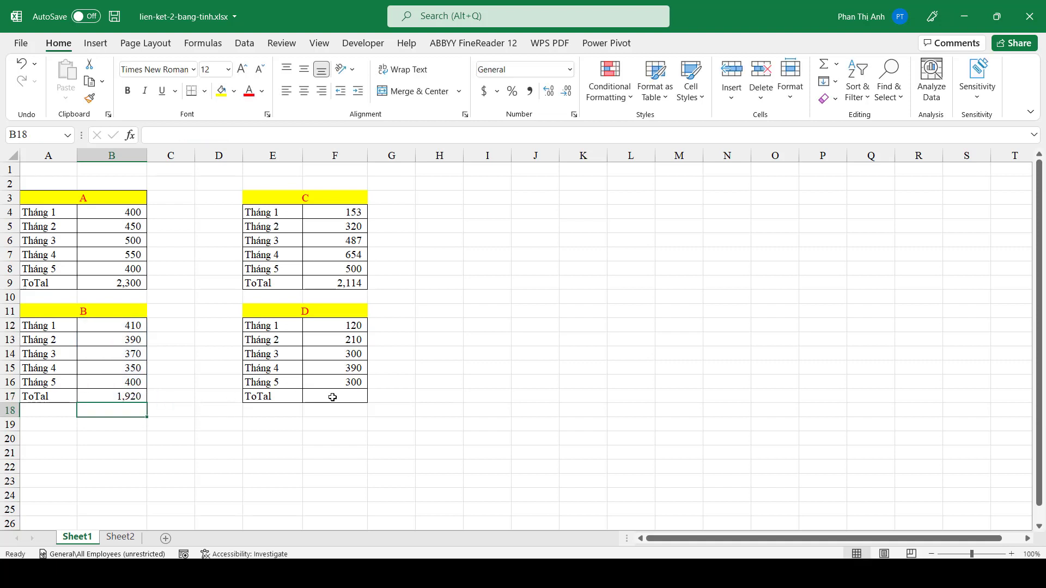
pyautogui.click(332, 397)
pyautogui.hotkey('alt', '=')
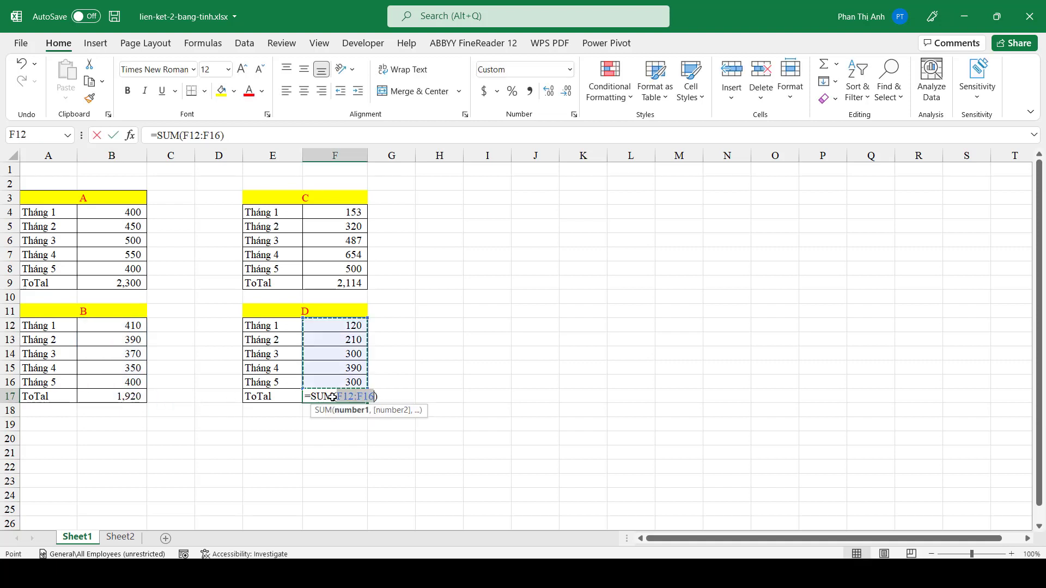
pyautogui.press('Return')
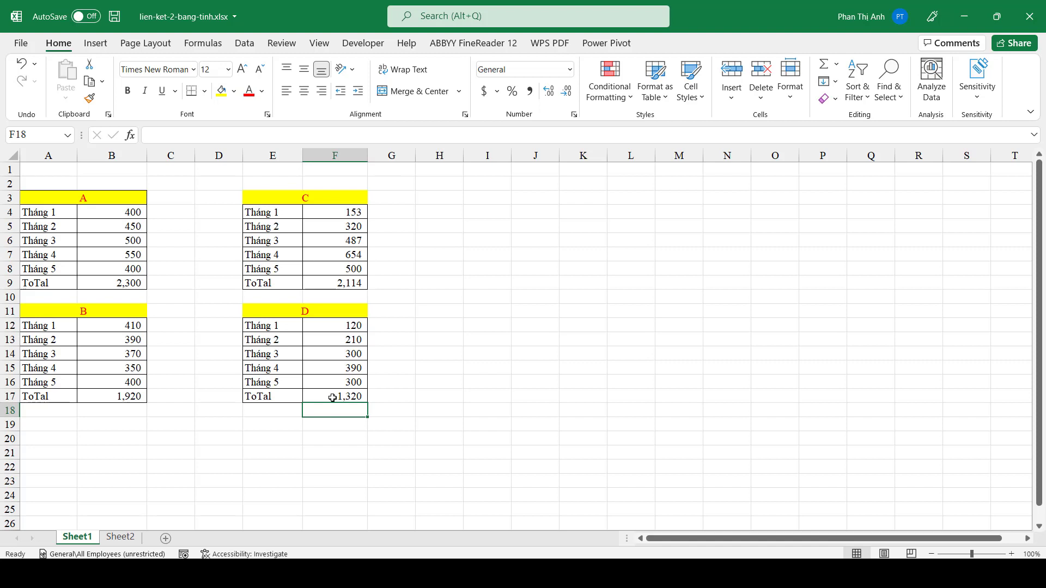
# - Review the SUM formulas behind all four TOTAL cells
pyautogui.click(126, 286)
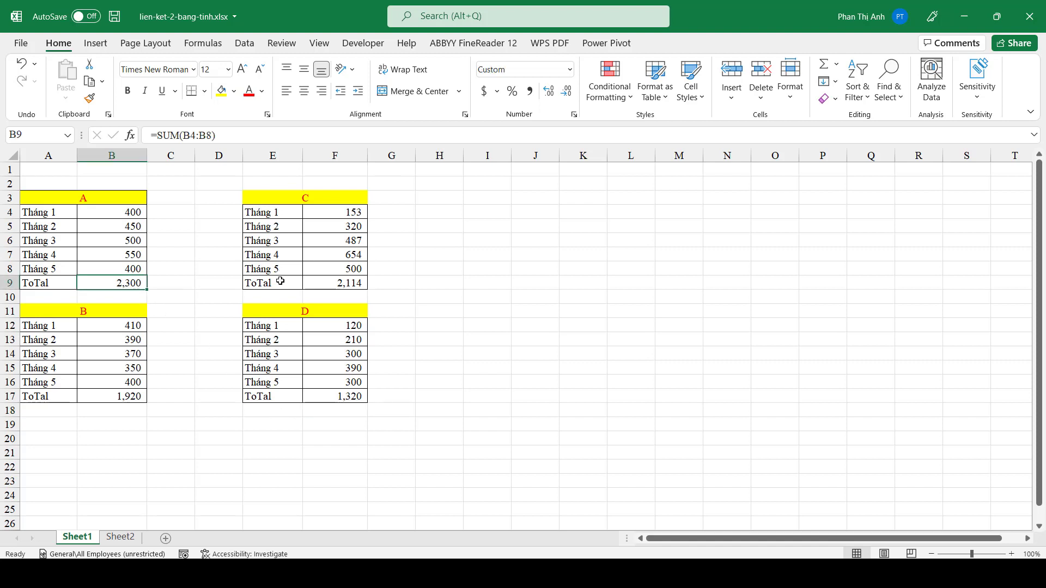
pyautogui.click(353, 284)
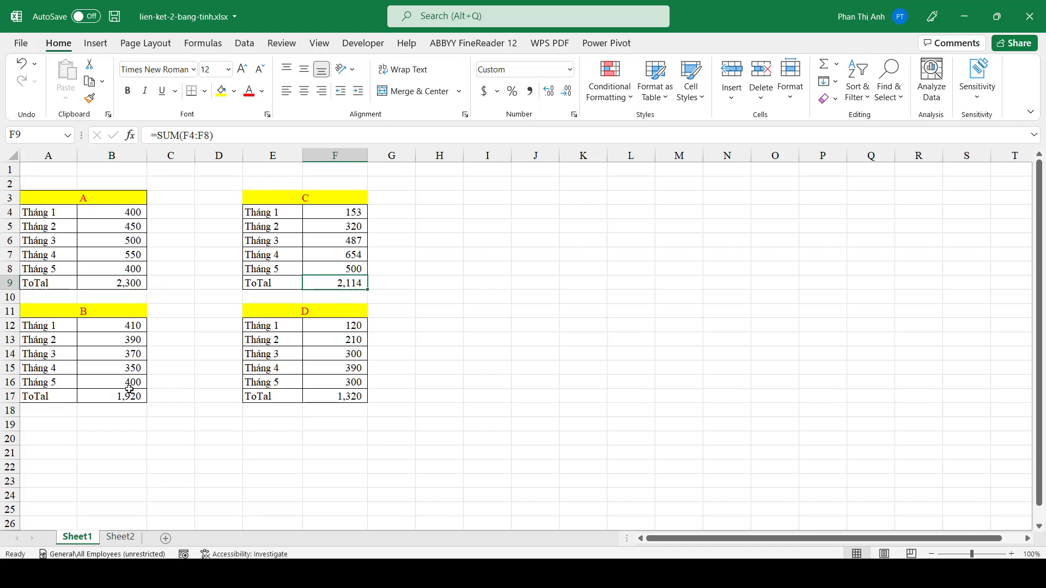
pyautogui.click(109, 394)
pyautogui.click(349, 397)
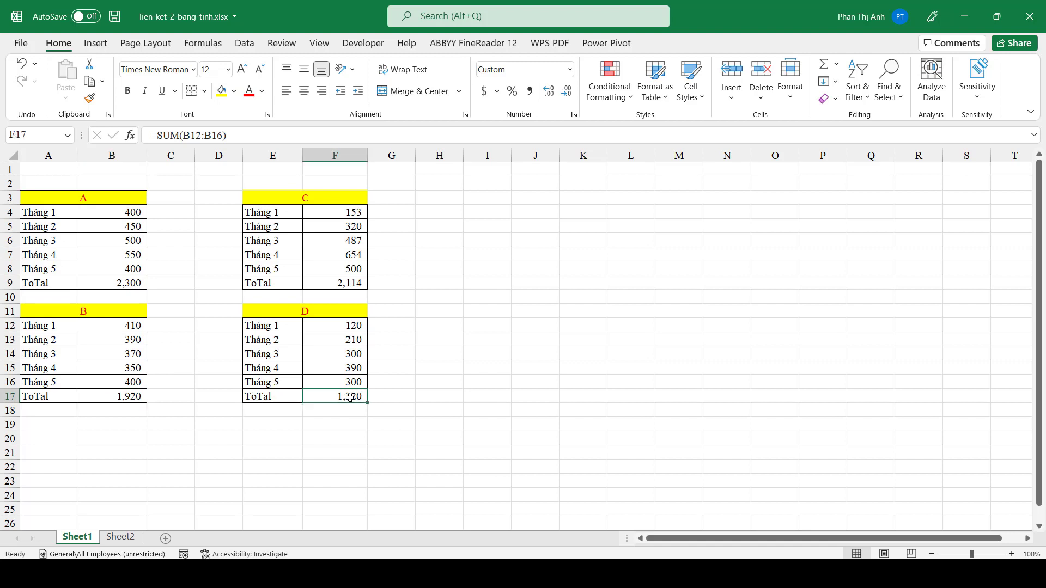
pyautogui.click(213, 423)
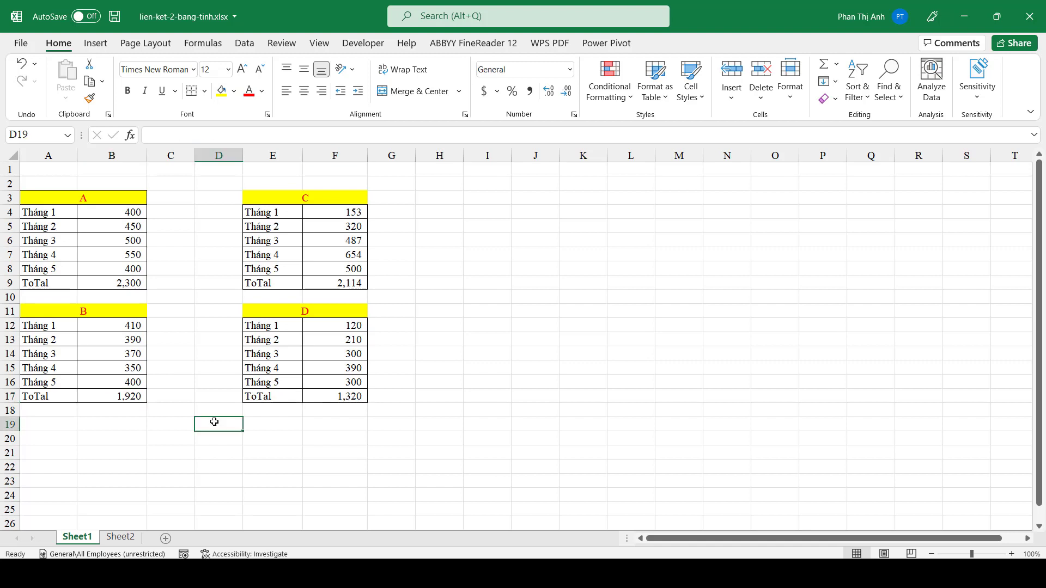
# - Switch to Sheet2 and go over the empty company total cells D7–D10
pyautogui.click(136, 536)
pyautogui.click(206, 258)
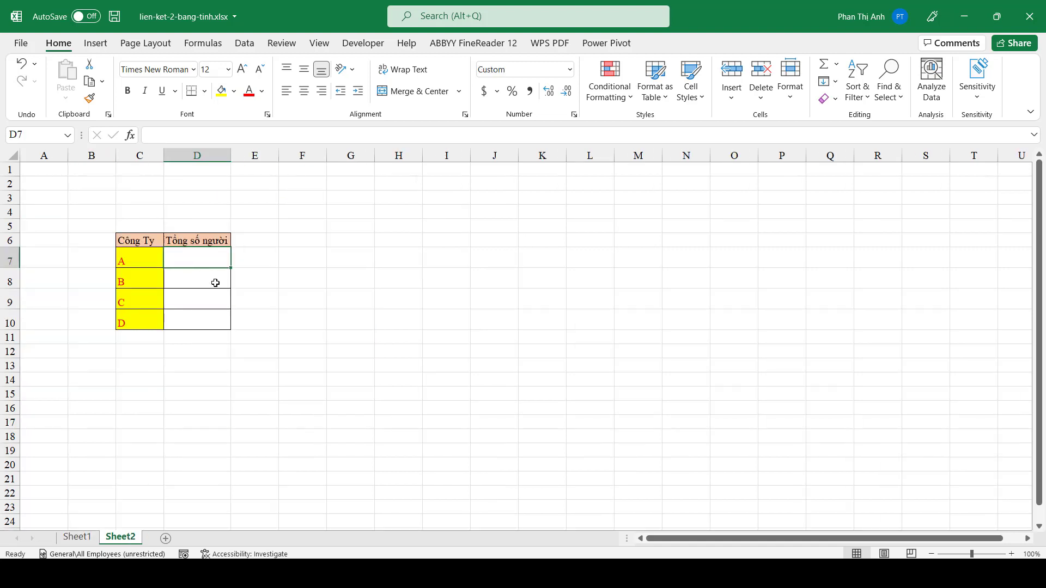
pyautogui.click(215, 282)
pyautogui.click(208, 304)
pyautogui.click(207, 323)
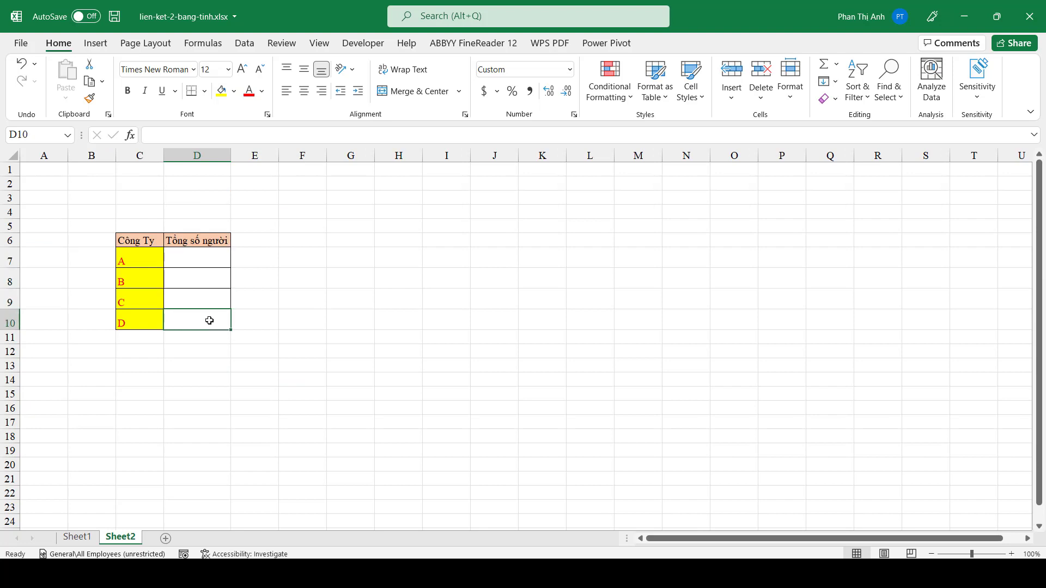
pyautogui.click(210, 301)
pyautogui.click(213, 275)
pyautogui.click(214, 256)
pyautogui.click(209, 281)
pyautogui.click(209, 302)
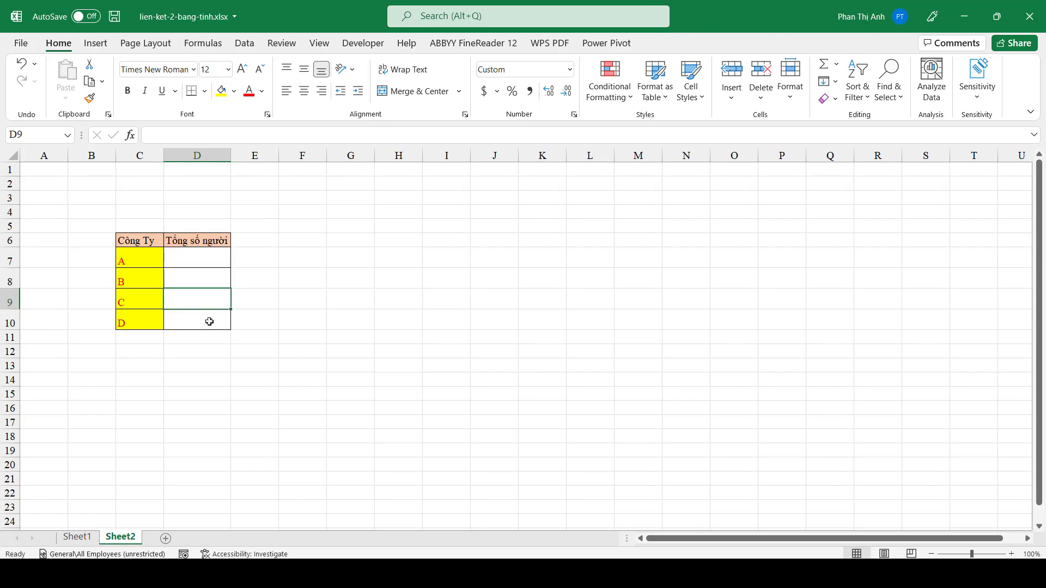
pyautogui.click(209, 322)
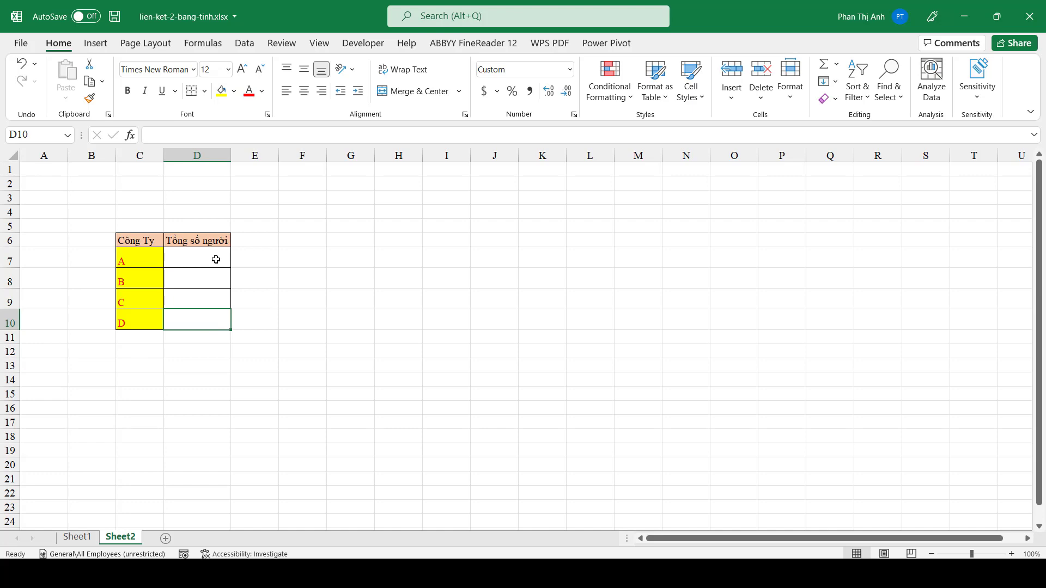
# - Enter =Sheet1!B9 in company A's total cell, showing 2,300
pyautogui.click(216, 260)
pyautogui.write('=')
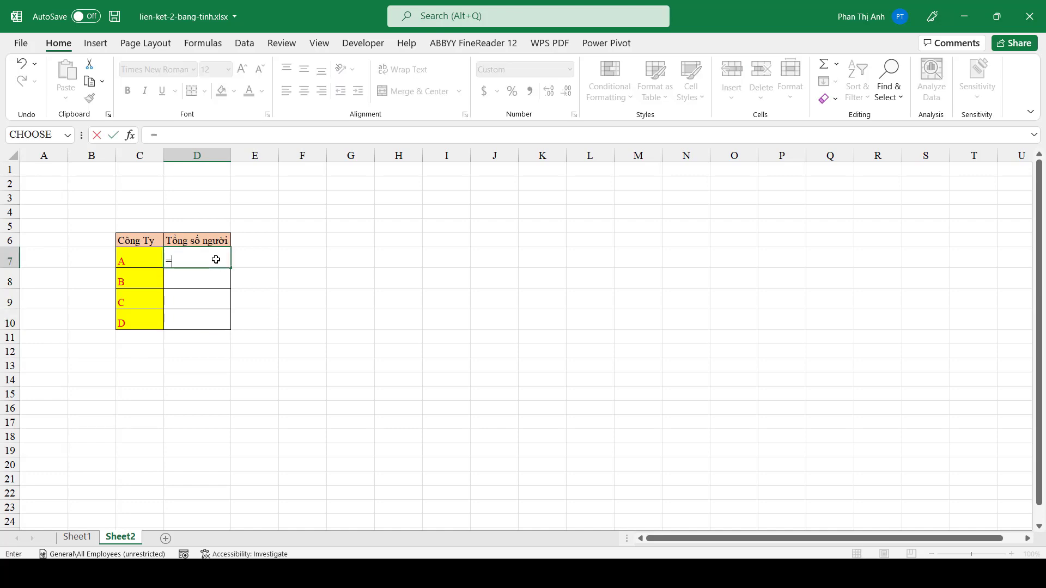
pyautogui.click(76, 537)
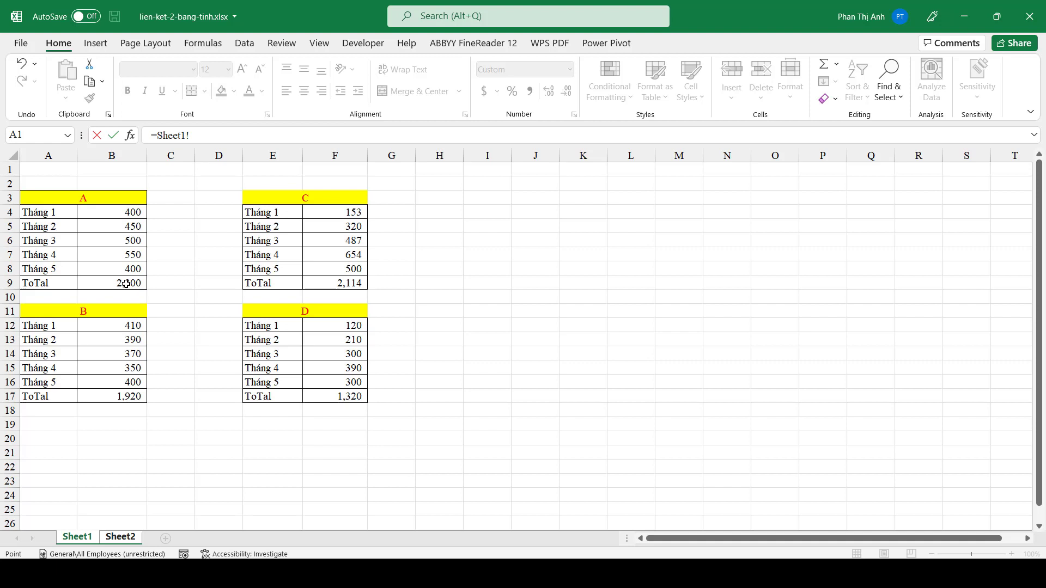
pyautogui.click(125, 284)
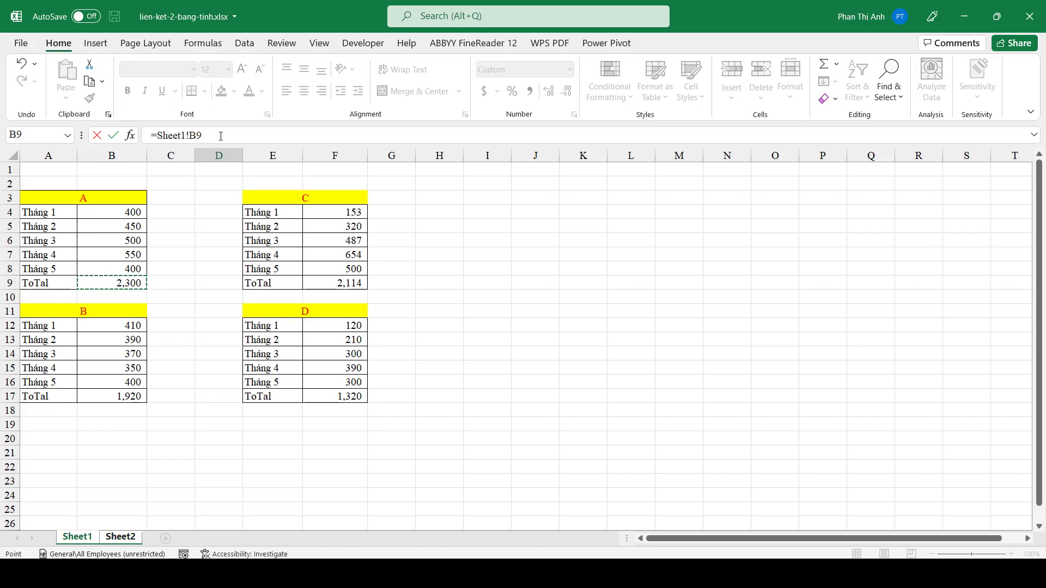
pyautogui.press('Return')
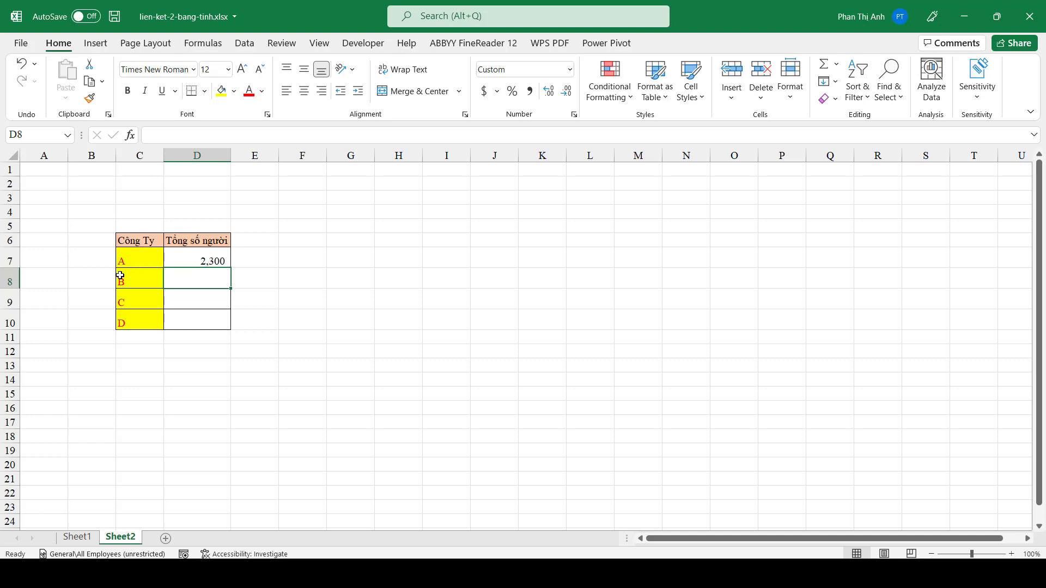
# - Link company B's total to table B's total on Sheet1, showing 1,920
pyautogui.click(210, 260)
pyautogui.click(214, 280)
pyautogui.write('=')
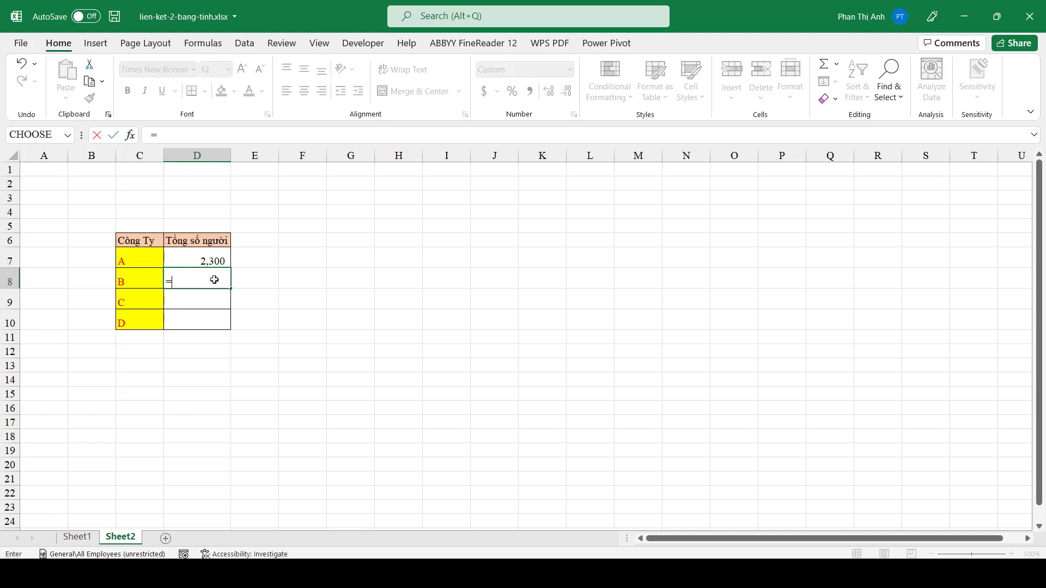
pyautogui.click(72, 537)
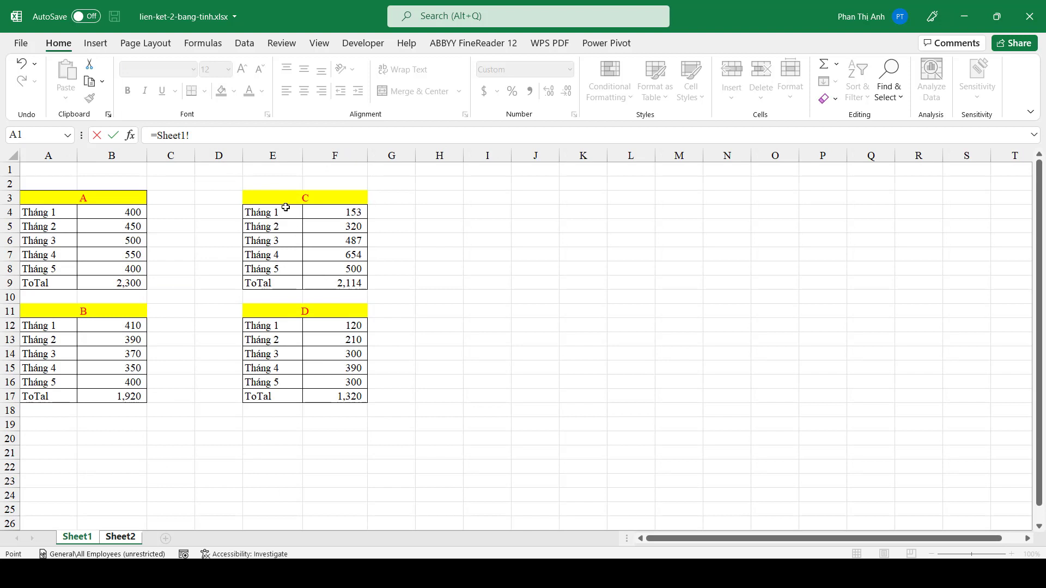
pyautogui.click(327, 282)
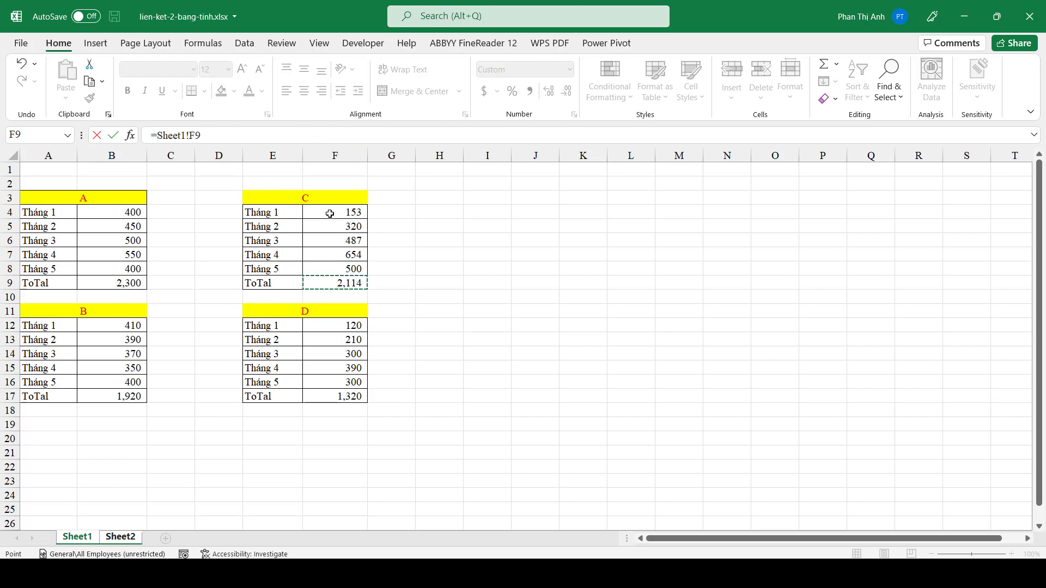
pyautogui.click(121, 398)
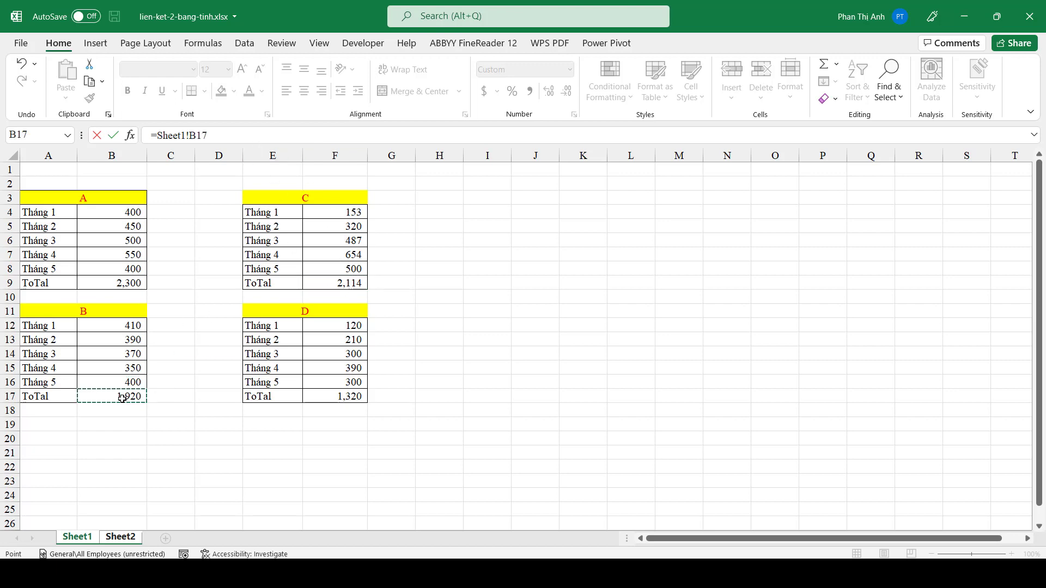
pyautogui.press('Return')
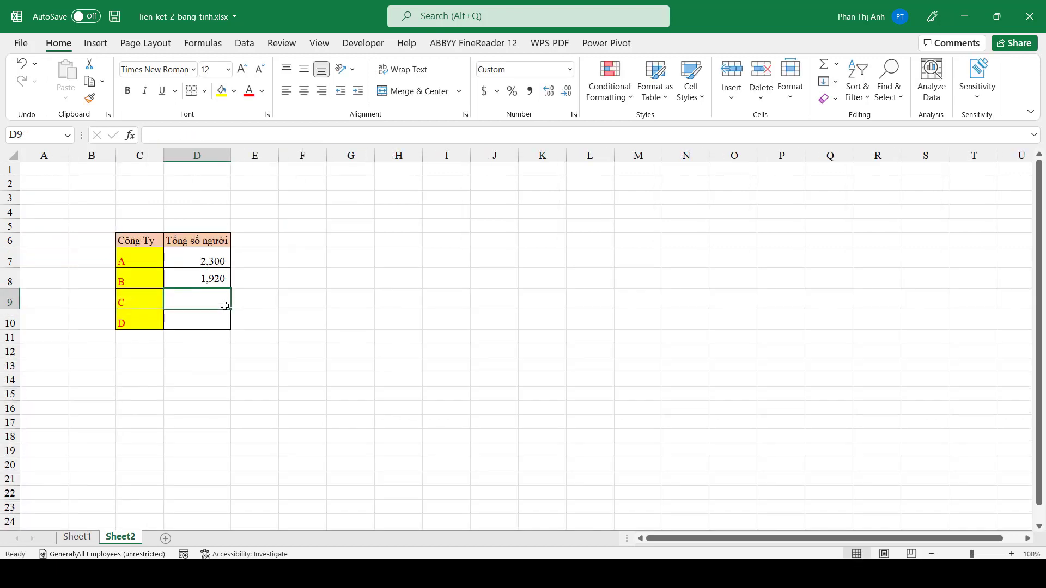
# - Link companies C and D's totals to Sheet1's F9 and F17, showing 2,114 and 1,320
pyautogui.write('=')
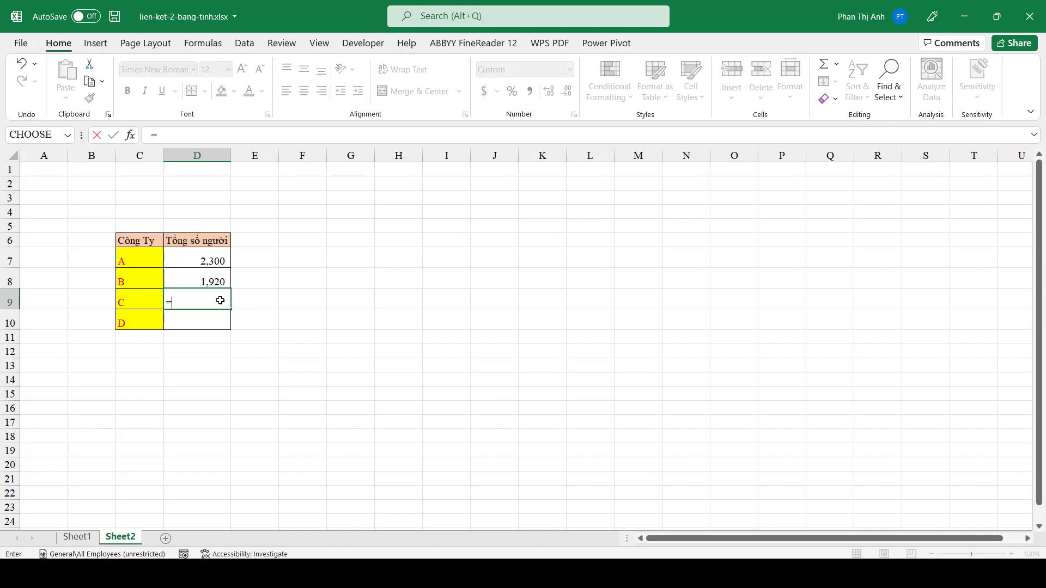
pyautogui.click(77, 537)
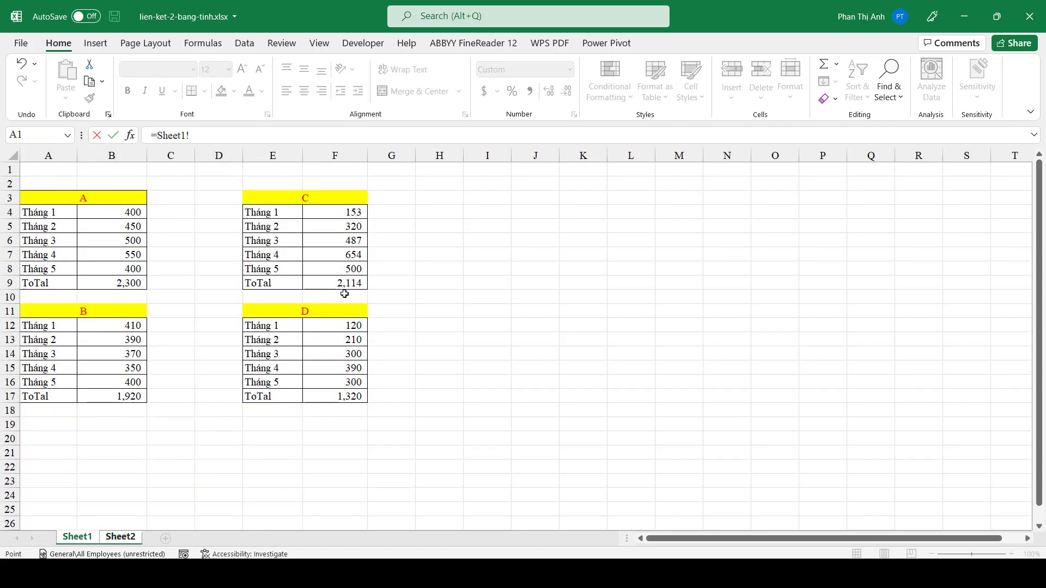
pyautogui.click(350, 283)
pyautogui.press('Return')
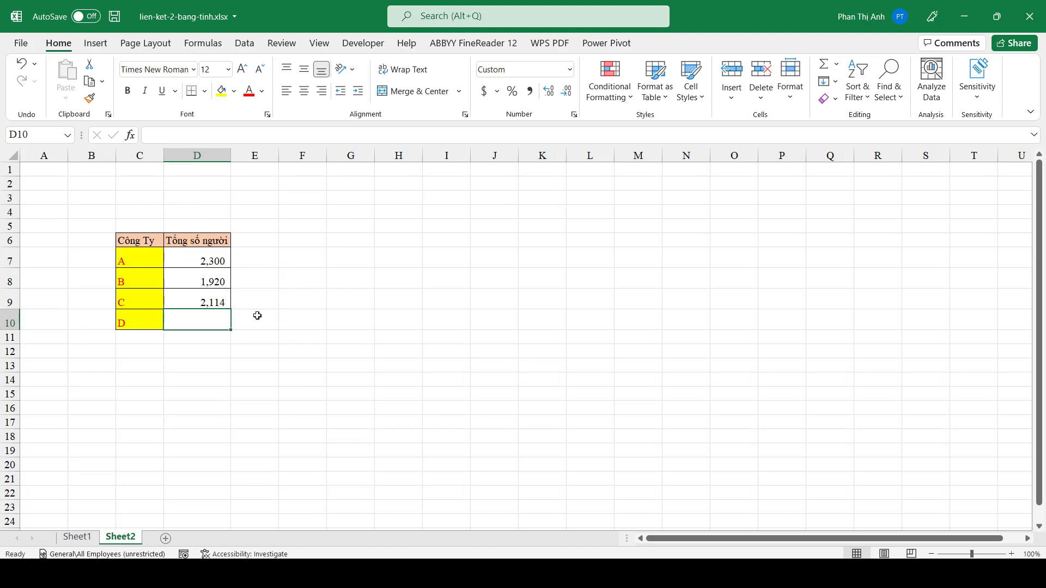
pyautogui.write('=')
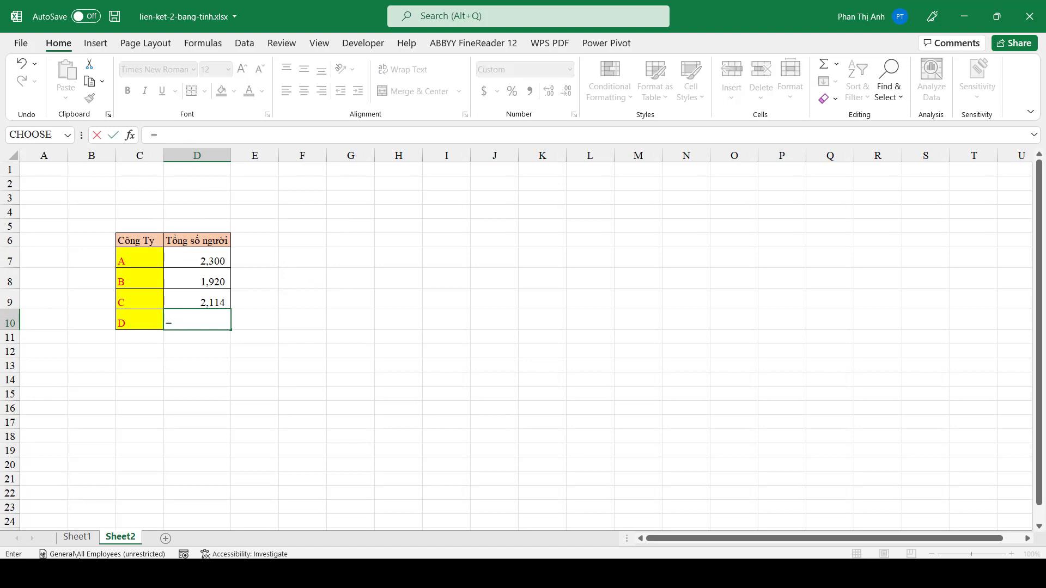
pyautogui.click(76, 537)
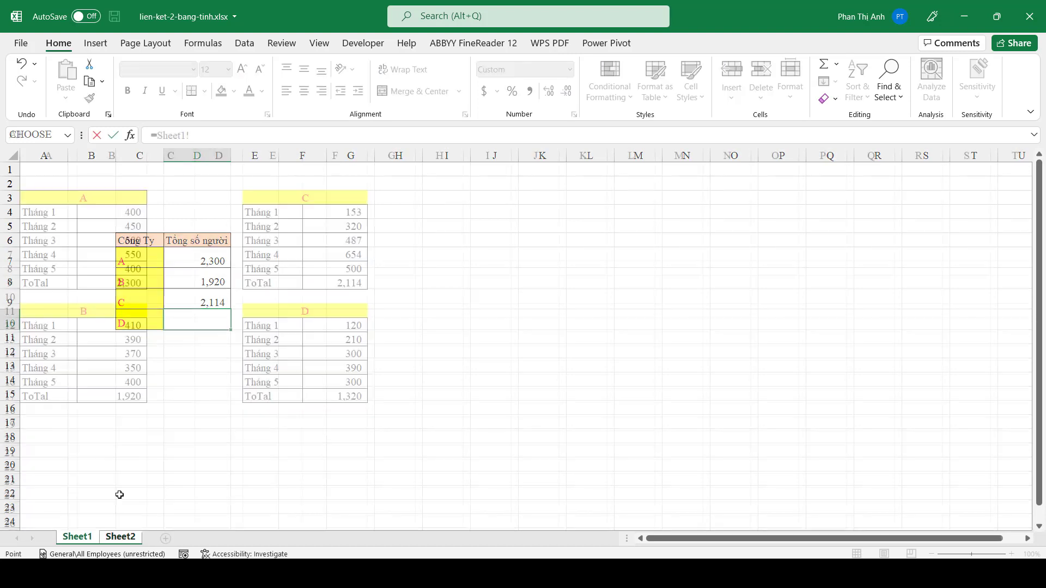
pyautogui.click(346, 397)
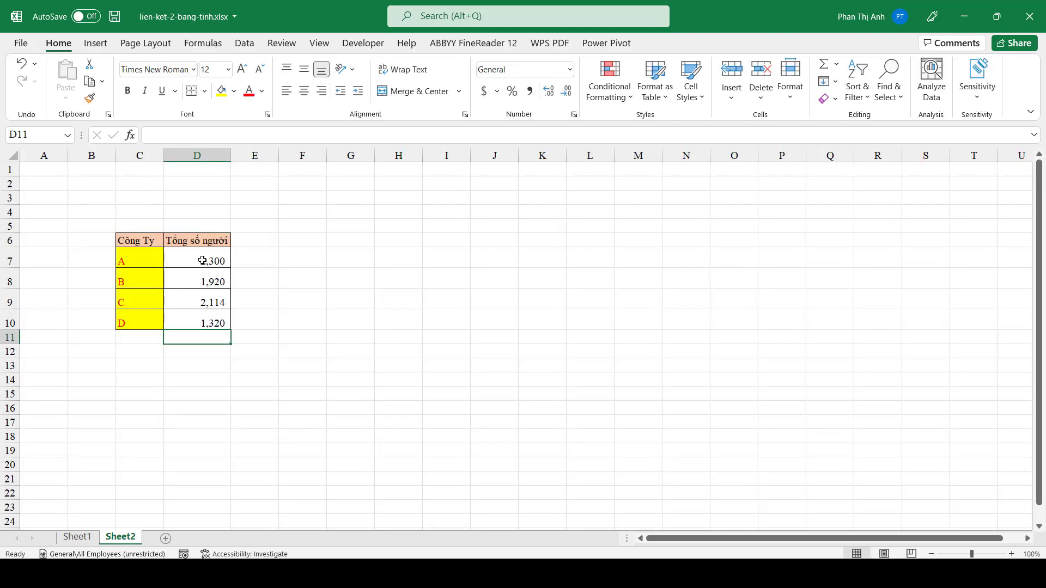
# - Verify the link formulas in companies A–D's totals, then return to Sheet1
pyautogui.click(209, 258)
pyautogui.click(207, 277)
pyautogui.click(201, 298)
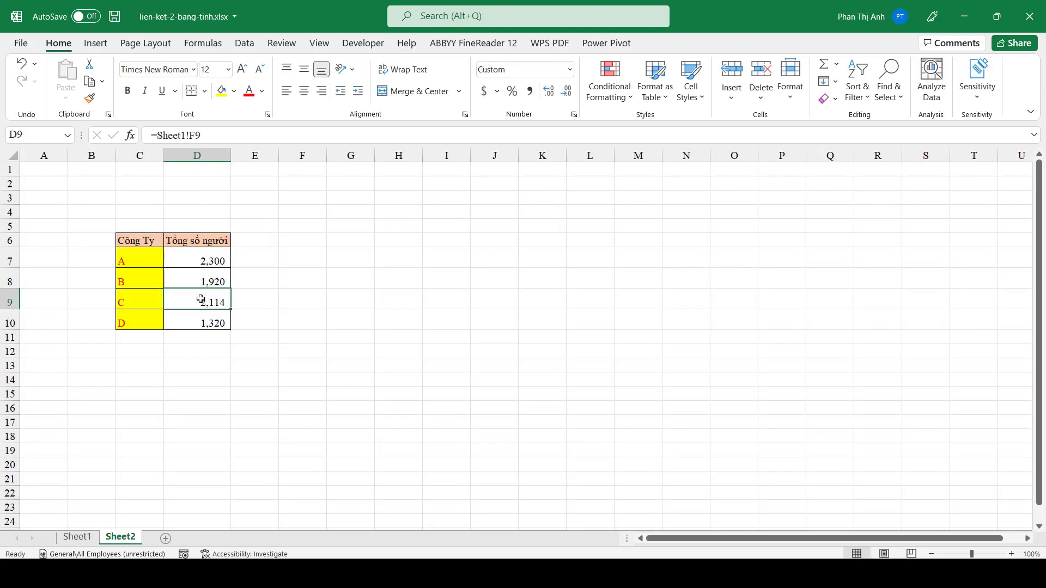
pyautogui.click(201, 316)
pyautogui.click(207, 301)
pyautogui.click(219, 283)
pyautogui.click(221, 256)
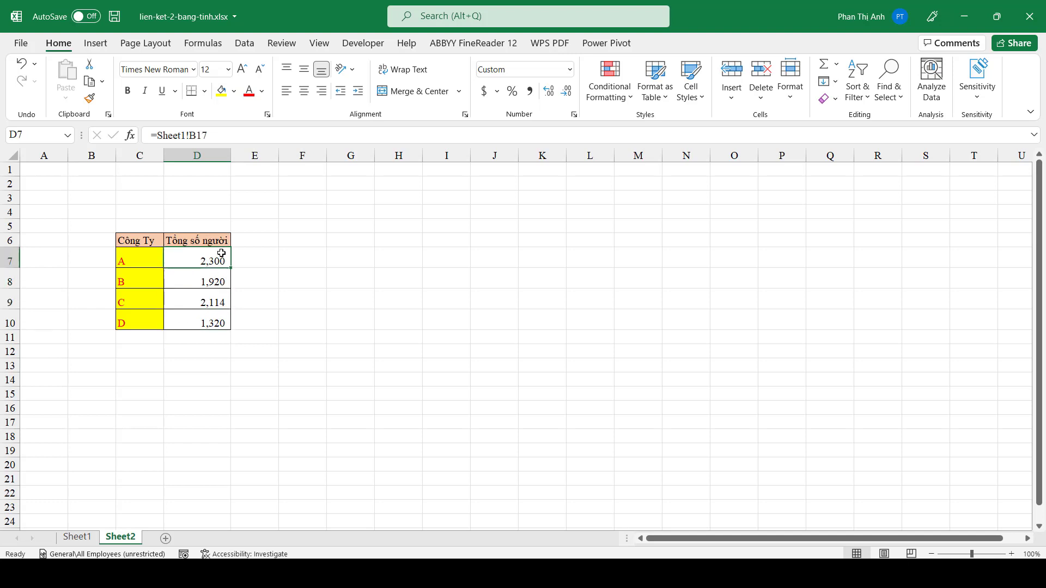
pyautogui.click(214, 278)
pyautogui.click(214, 299)
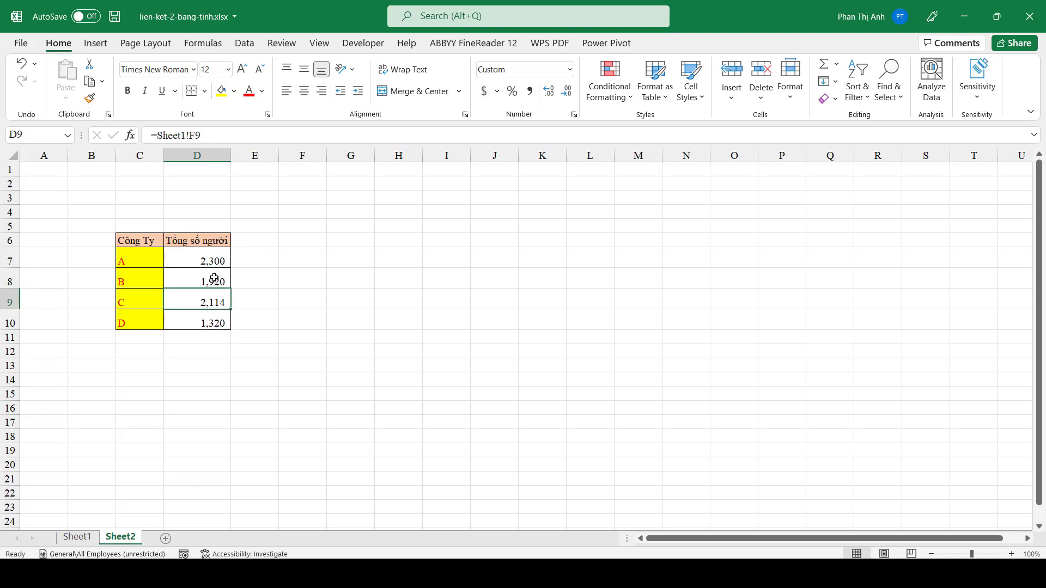
pyautogui.click(214, 278)
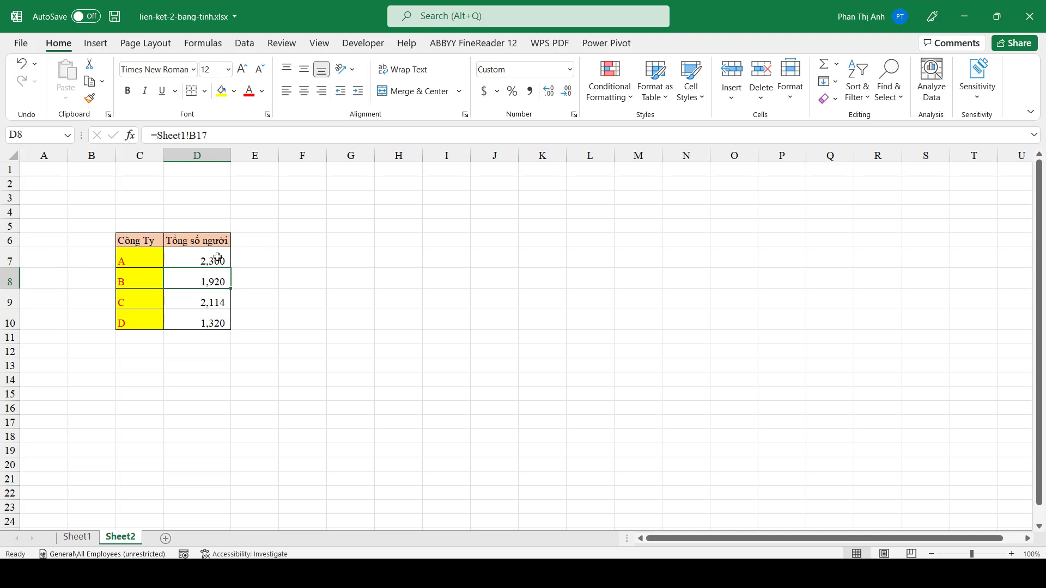
pyautogui.click(91, 539)
# - Change table A's Tháng 3 value to 250 and confirm Sheet2's A total updates to 2,050
pyautogui.click(143, 280)
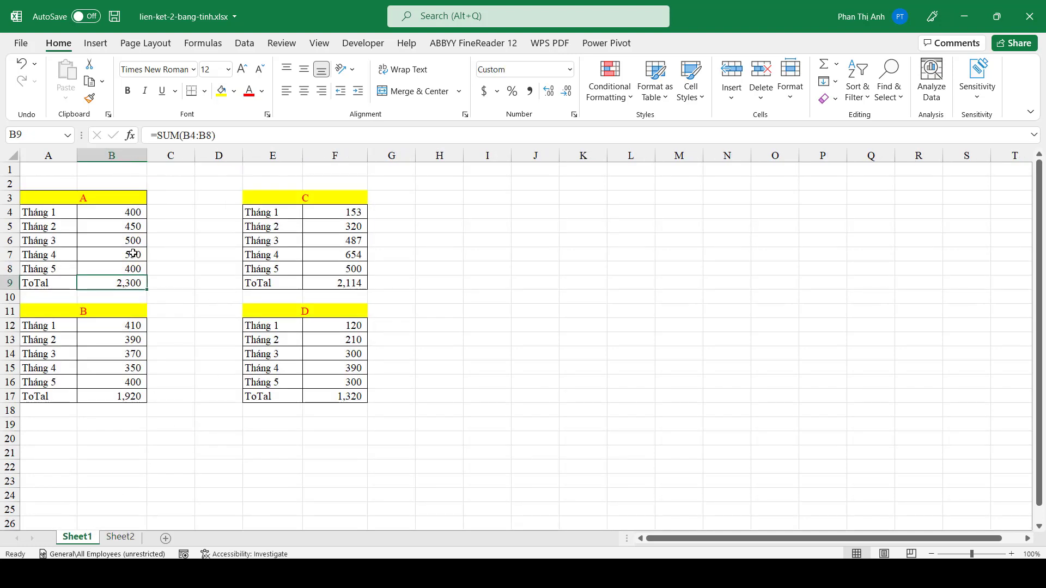
pyautogui.click(134, 240)
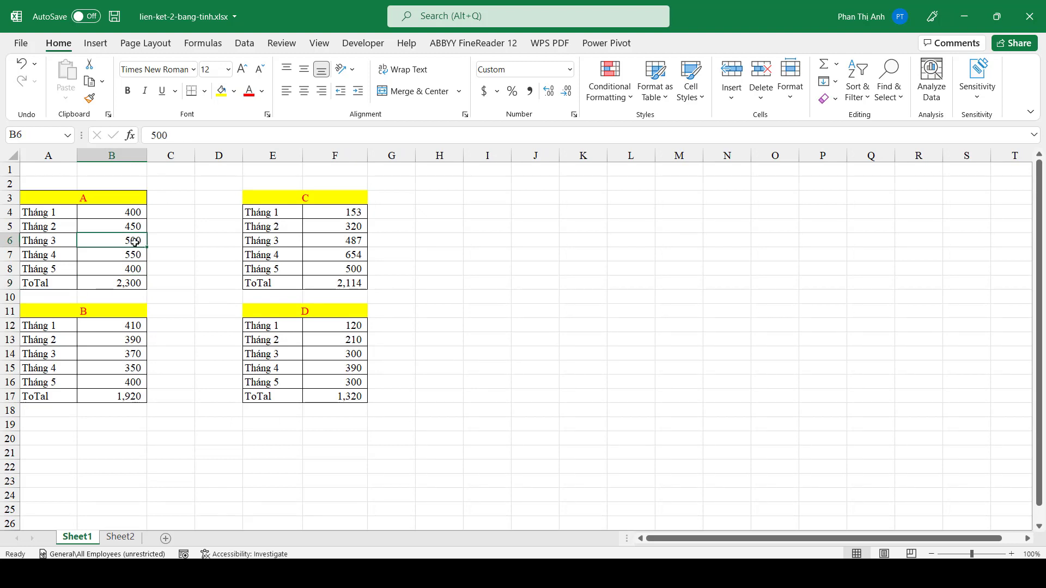
pyautogui.write('250')
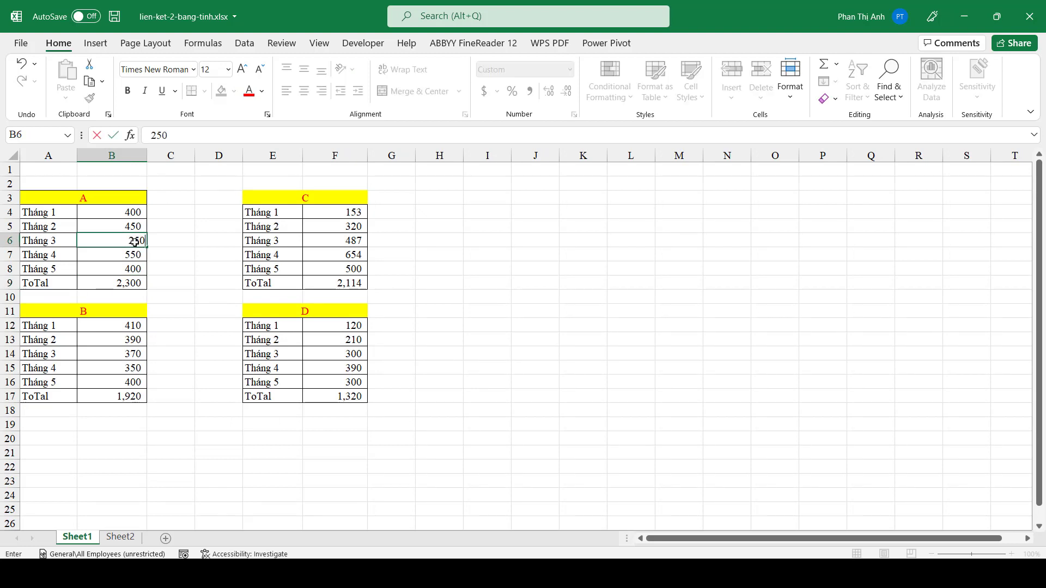
pyautogui.press('Return')
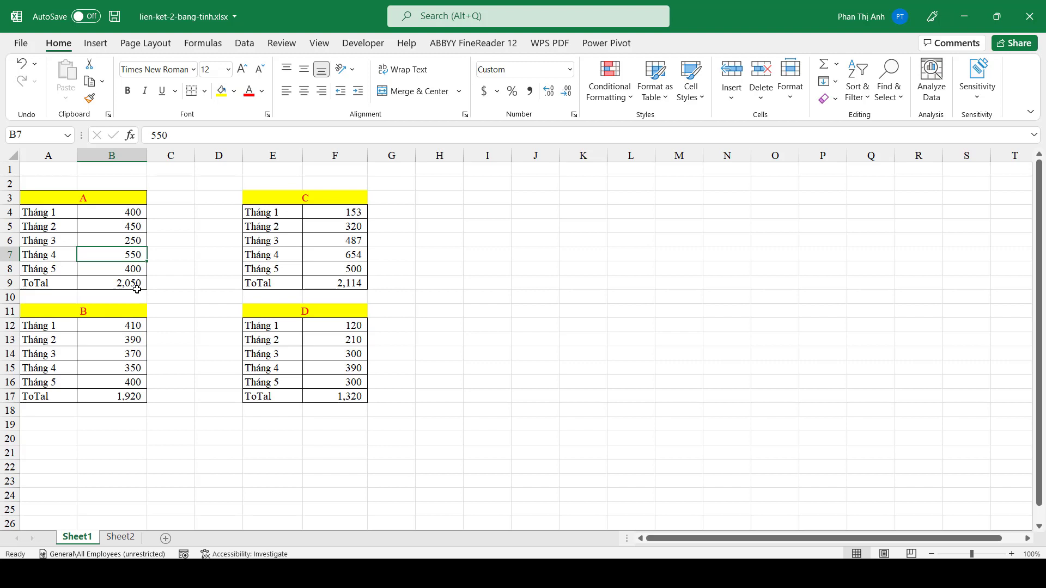
pyautogui.click(113, 540)
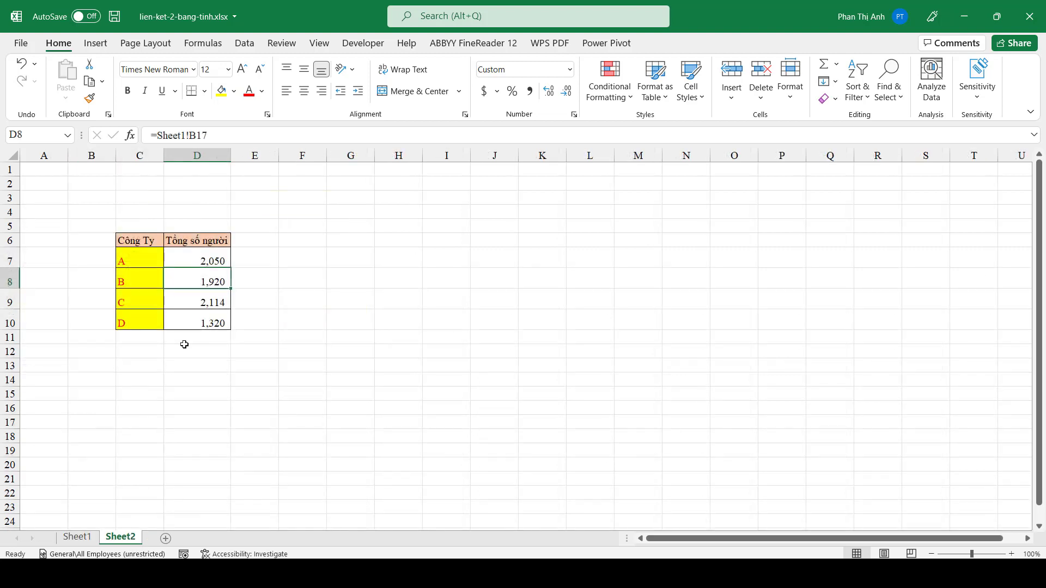
pyautogui.click(218, 260)
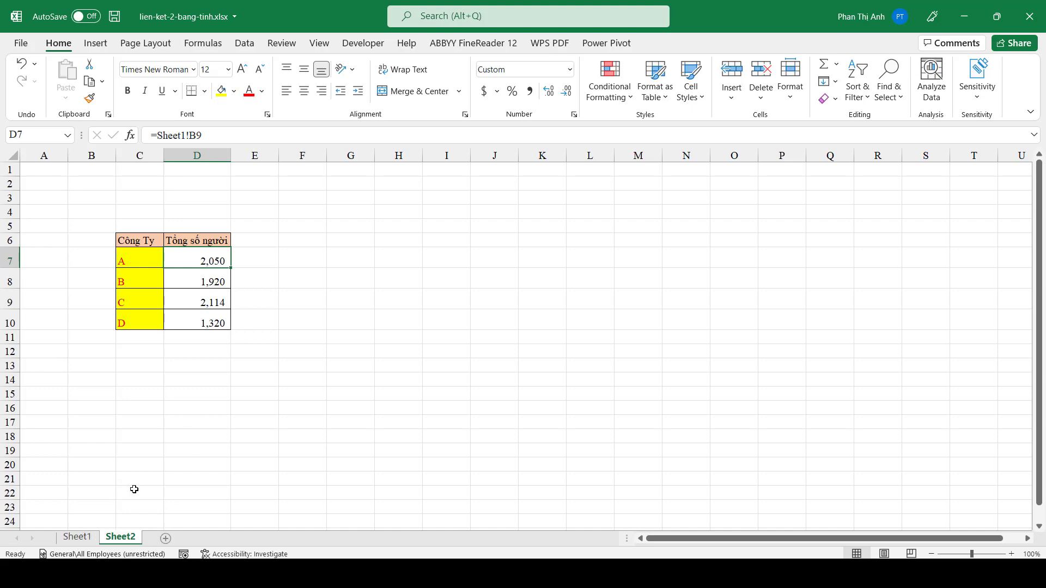
pyautogui.click(77, 537)
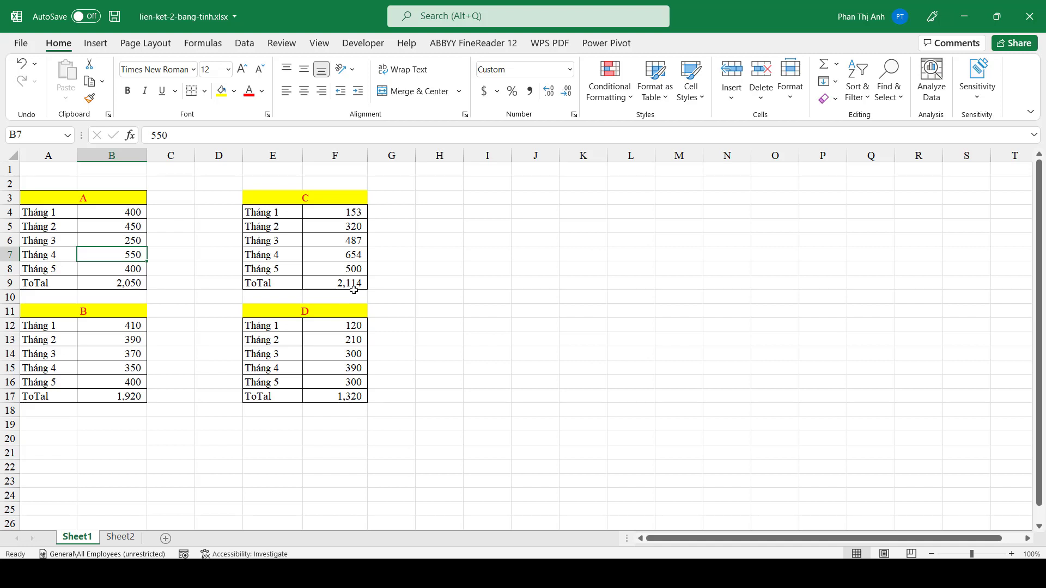
# - Replace table C's Tháng 4 value 654 with 350, dropping C's total to 1,810
pyautogui.click(357, 257)
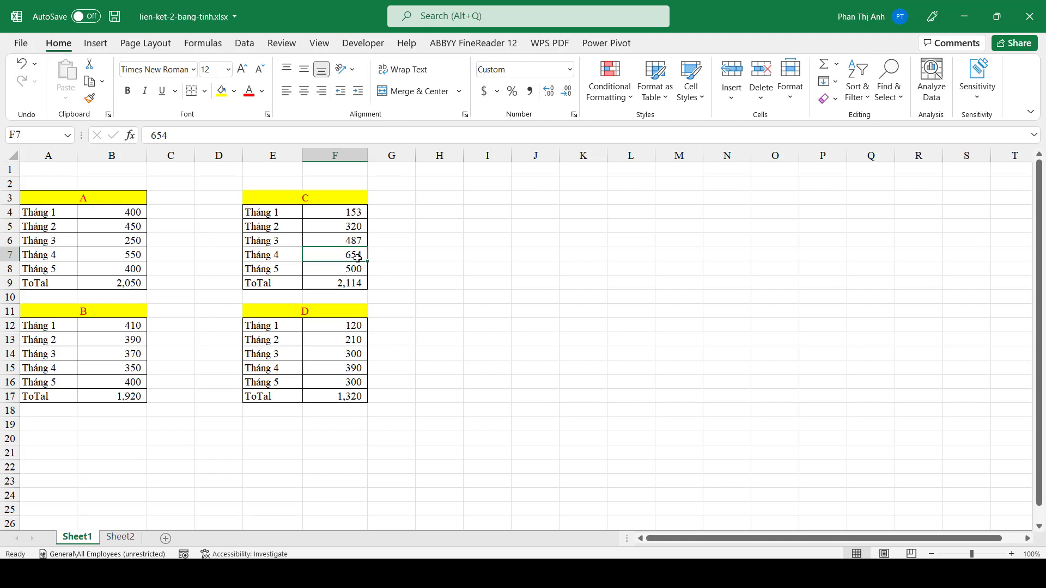
pyautogui.write('3')
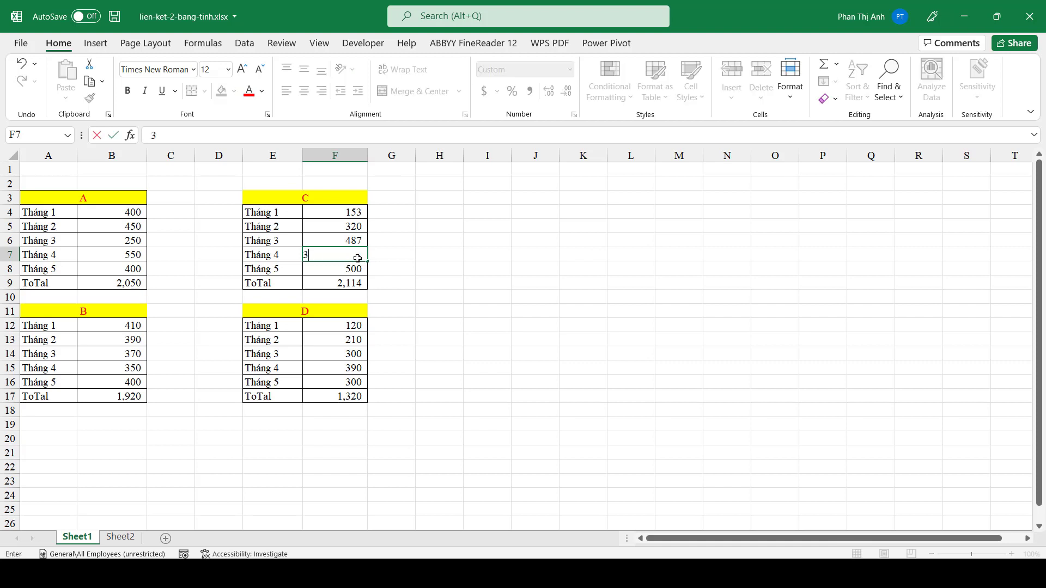
pyautogui.write('50')
pyautogui.press('Return')
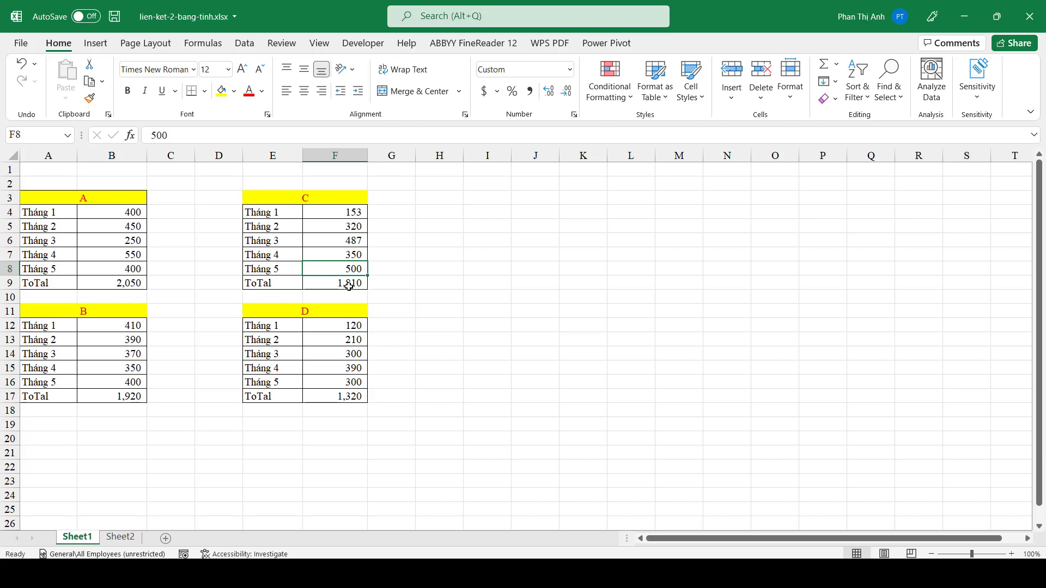
# - Confirm Sheet2 shows C's total as 1,810, then place the source workbook beside Book1
pyautogui.click(121, 538)
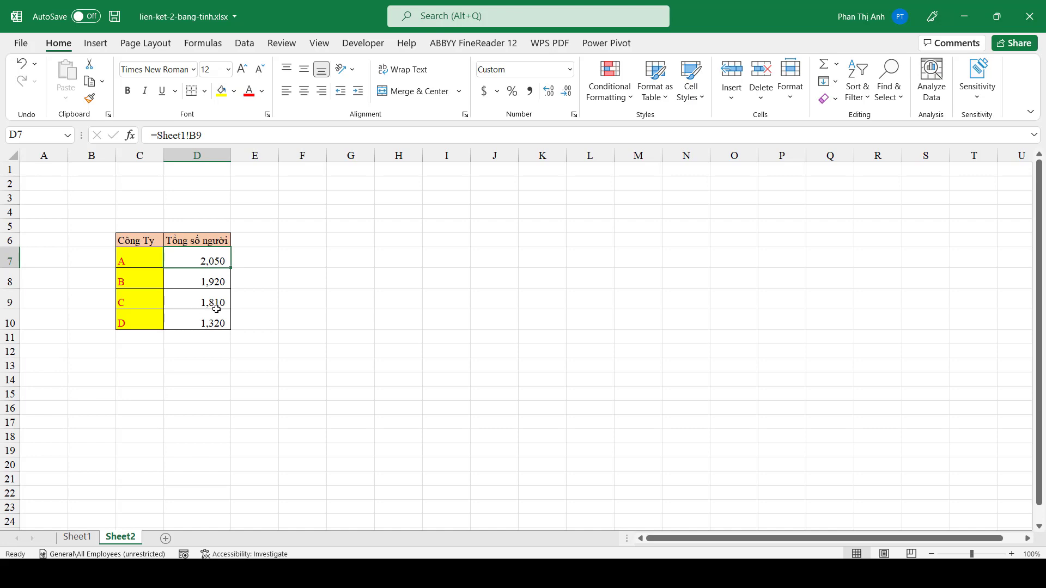
pyautogui.click(267, 368)
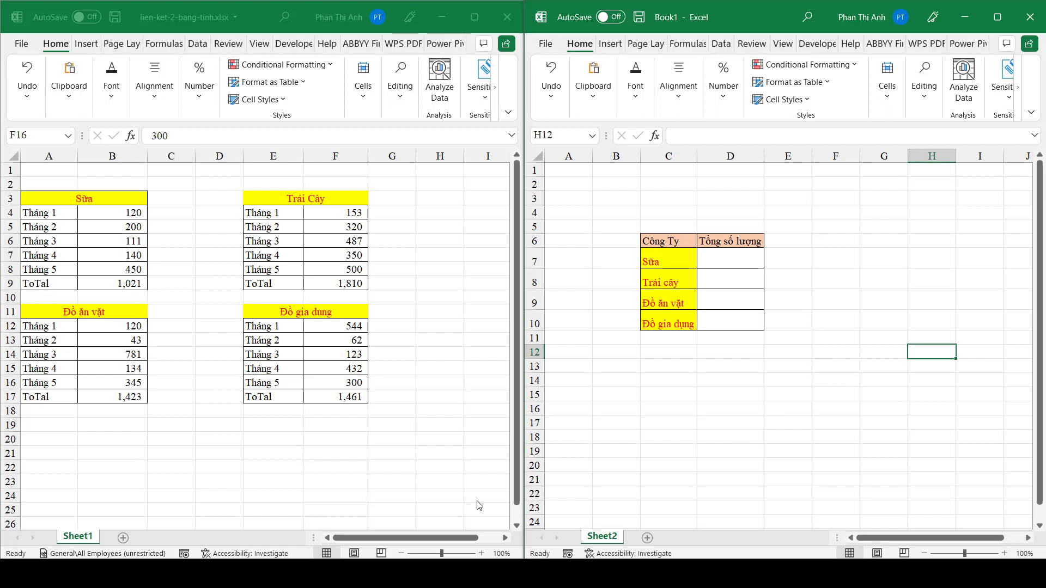
# - Activate the source workbook and point out its Sữa and Đồ gia dụng tables
pyautogui.click(246, 471)
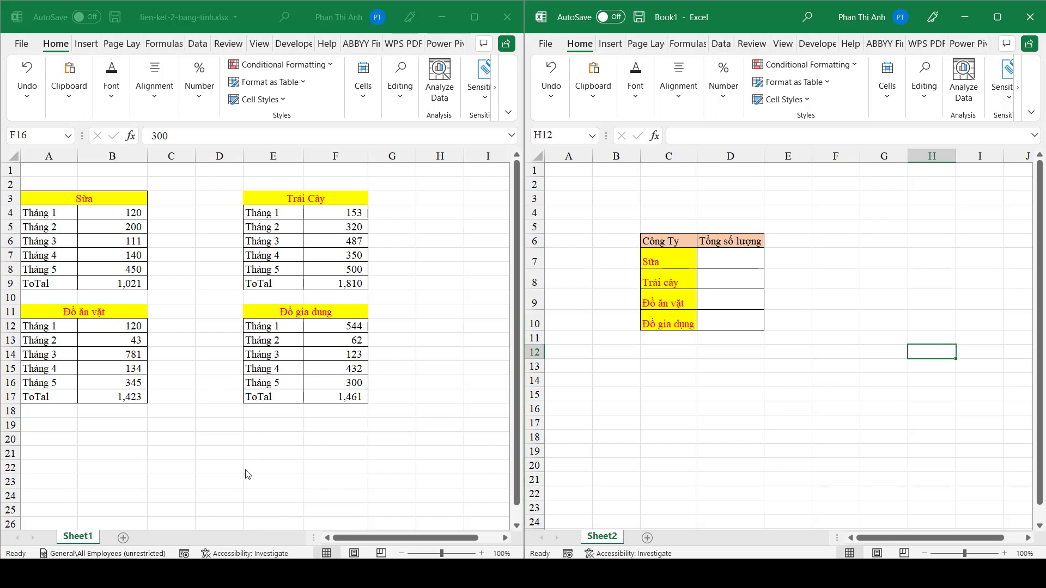
pyautogui.click(201, 439)
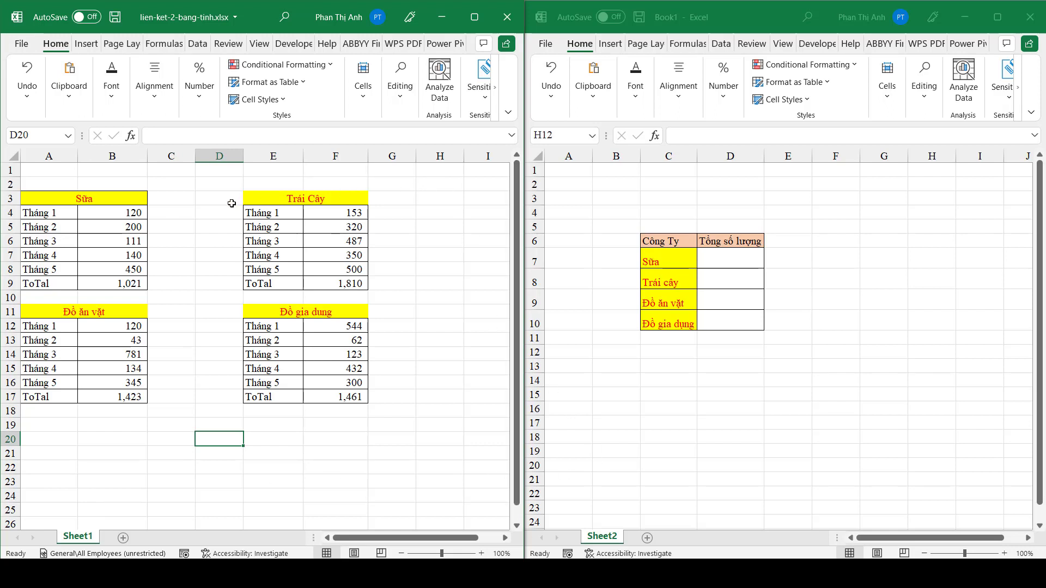
pyautogui.click(455, 385)
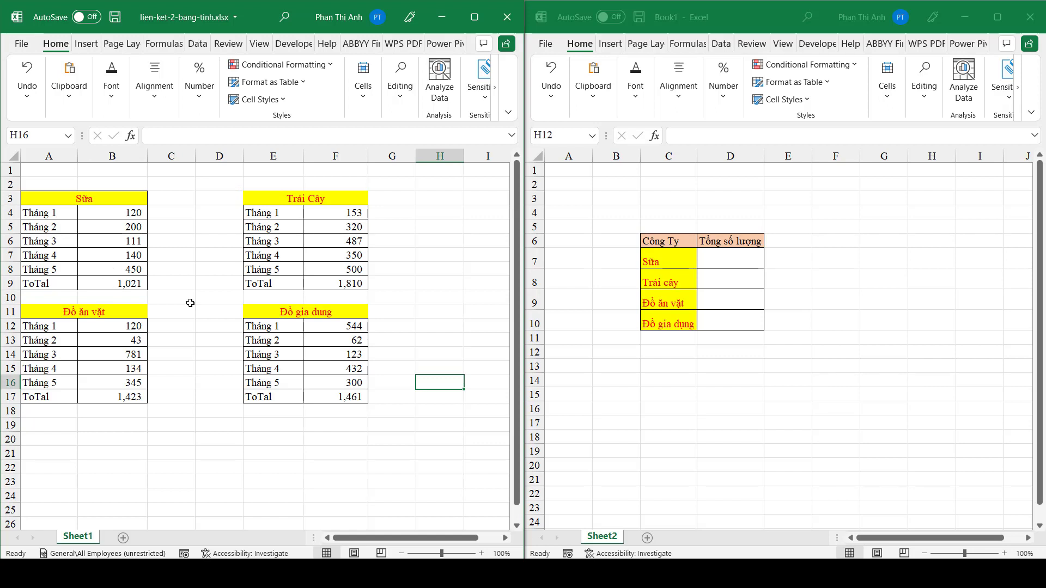
pyautogui.click(93, 201)
pyautogui.click(305, 311)
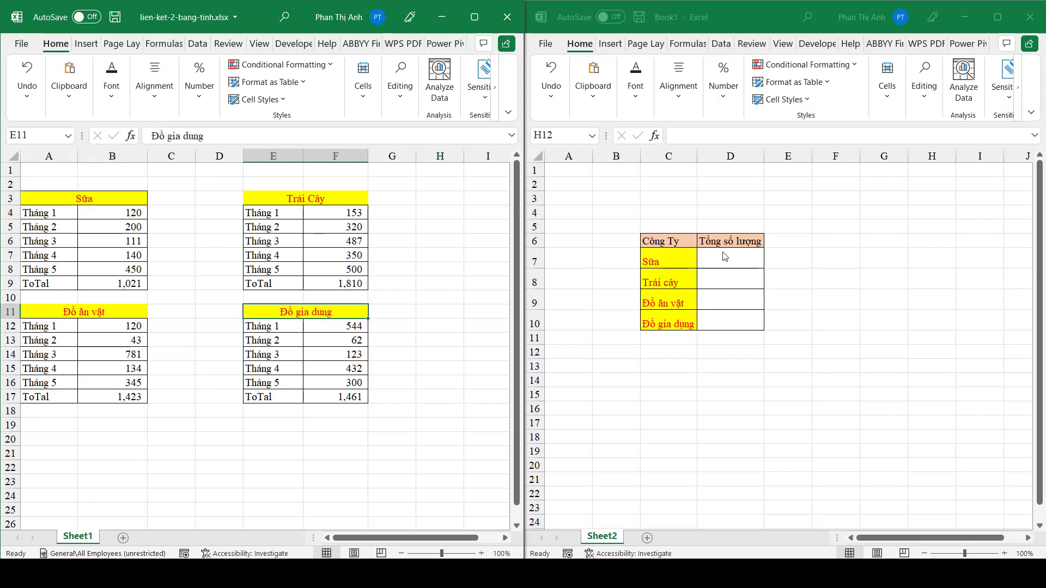
# - Go over Book1's category total cells and settle on the Sửa quantity cell
pyautogui.click(726, 258)
pyautogui.click(731, 280)
pyautogui.click(738, 298)
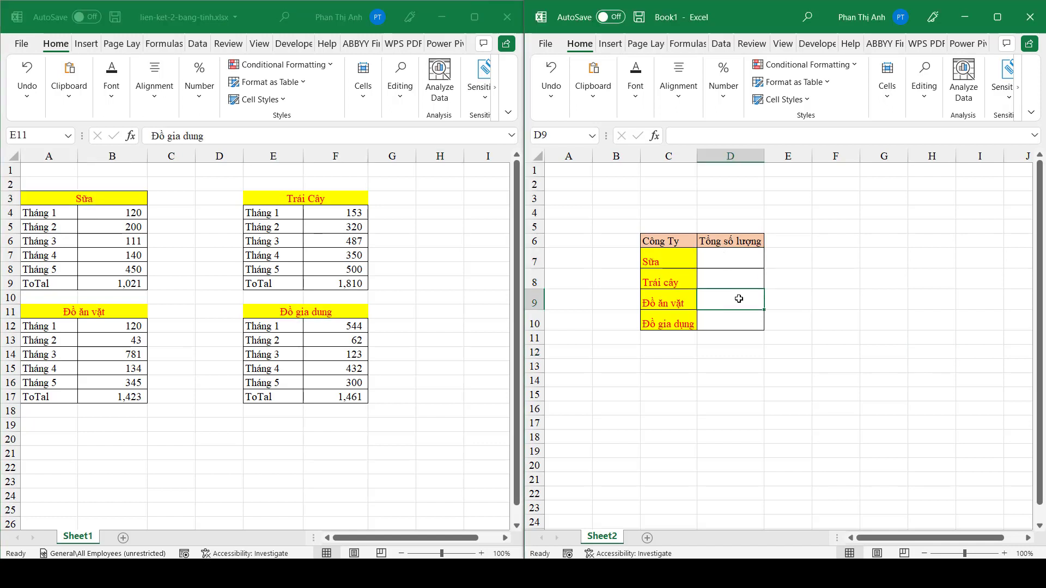
pyautogui.click(737, 315)
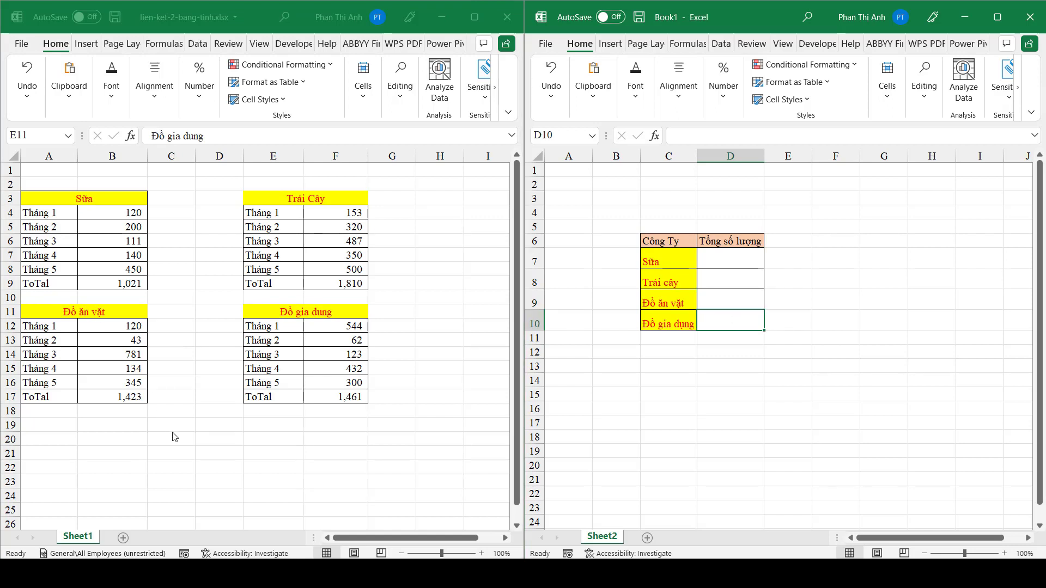
pyautogui.click(179, 461)
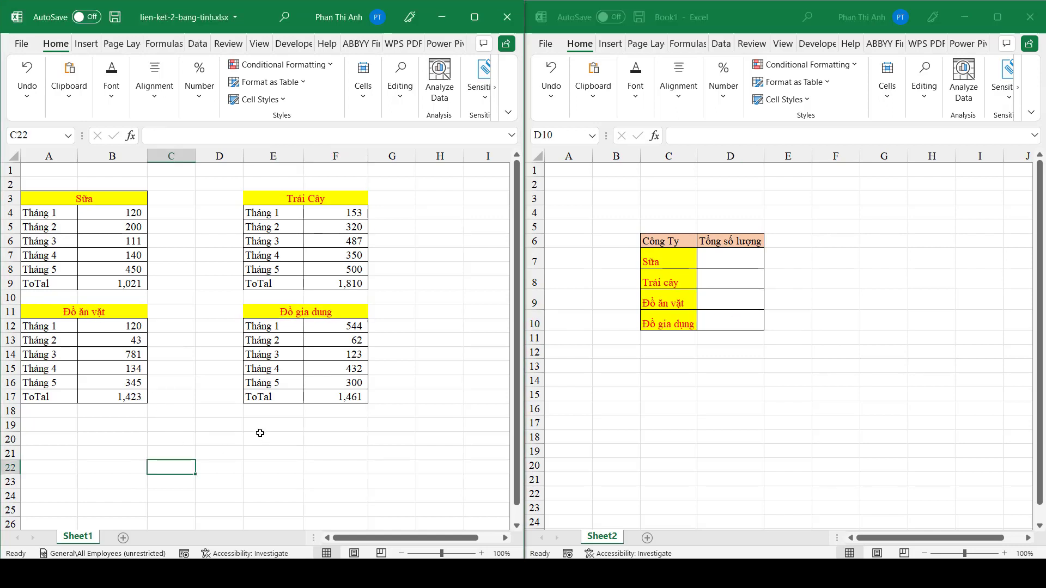
pyautogui.click(734, 258)
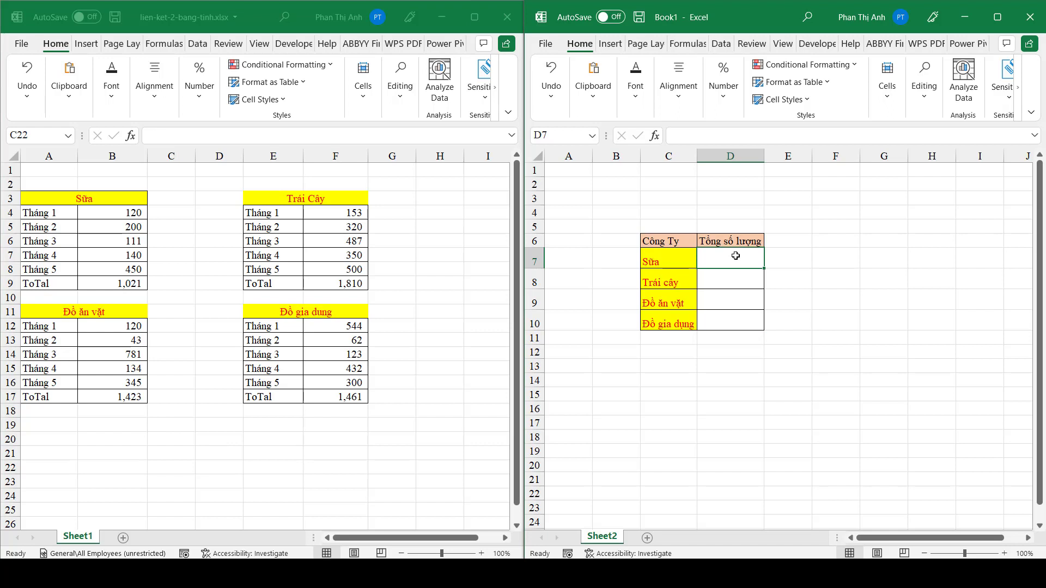
# - Enter a formula in D7 linking to the source workbook's Sheet1 B9 Sữa total, showing 1,021
pyautogui.write('=')
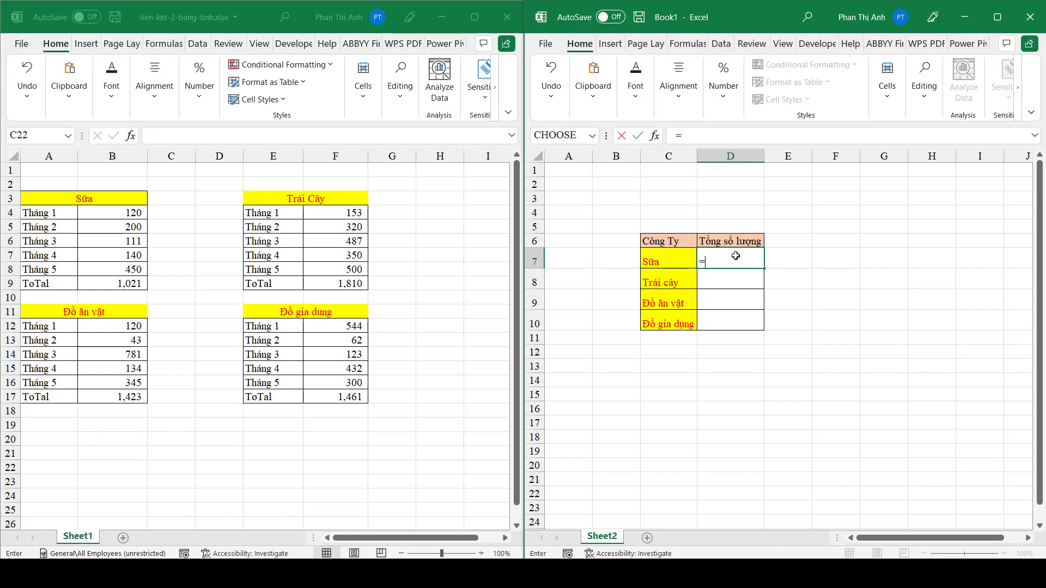
pyautogui.click(117, 284)
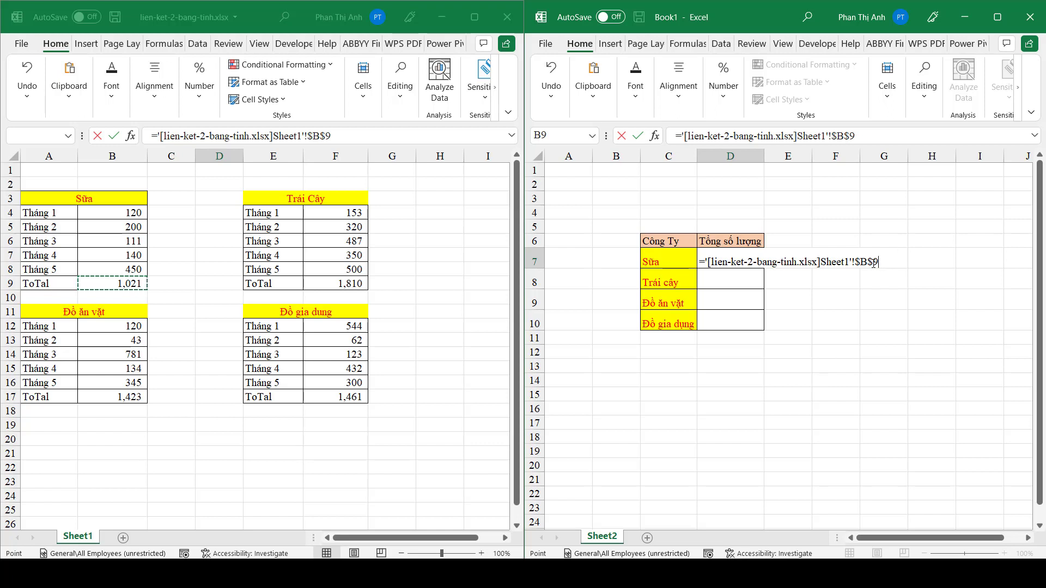
pyautogui.press('Return')
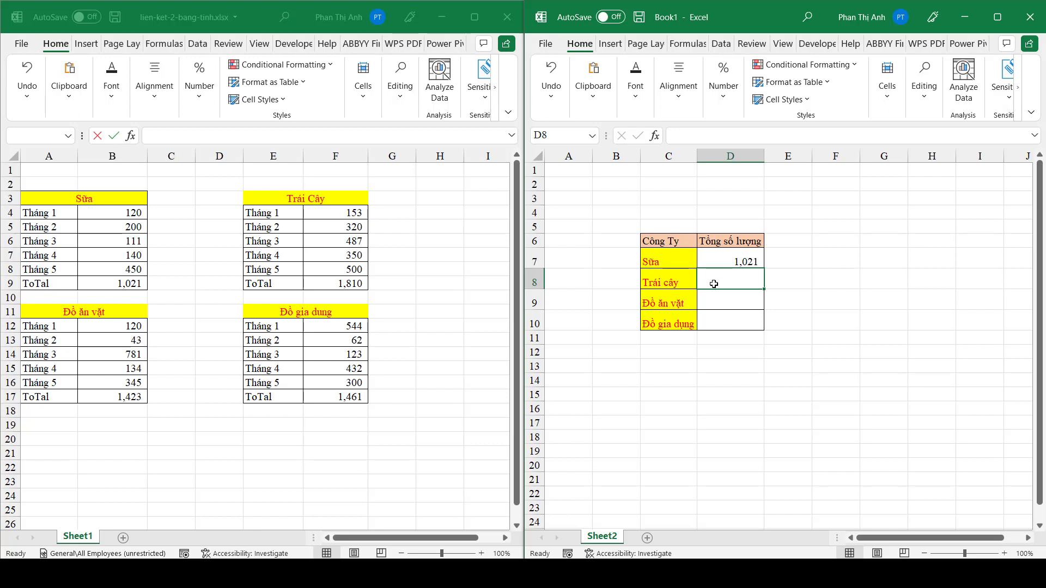
# - Link D8, D9 and D10 to source cells F9, B17 and F17, showing 1,810, 1,423 and 1,461
pyautogui.write('=')
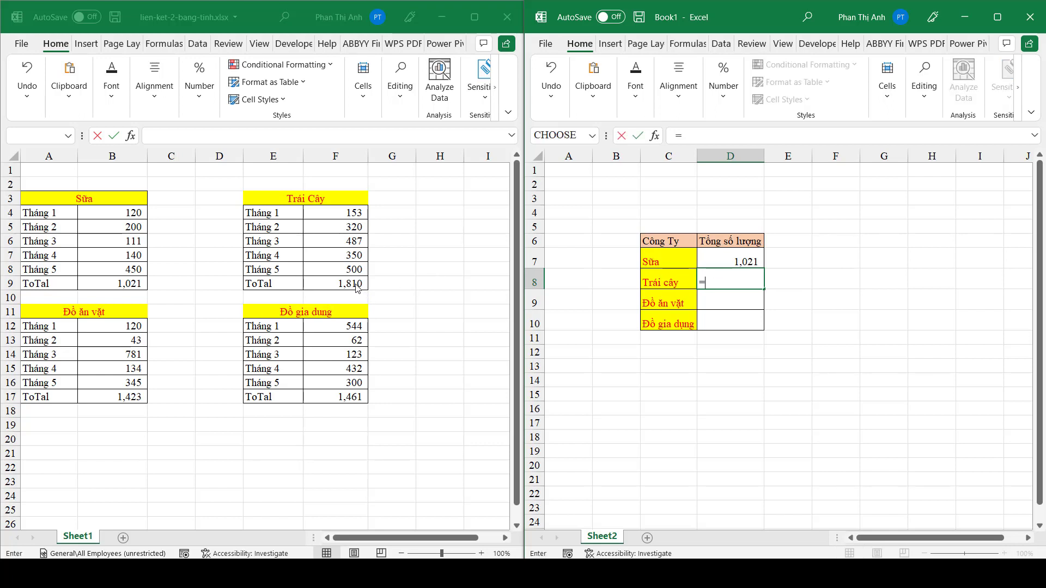
pyautogui.click(354, 284)
pyautogui.click(355, 283)
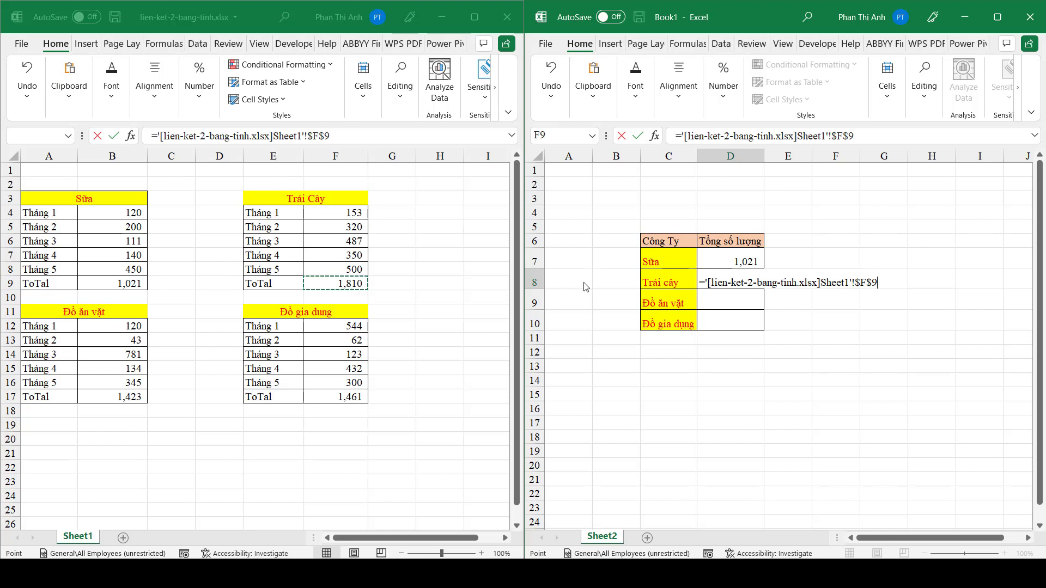
pyautogui.press('Return')
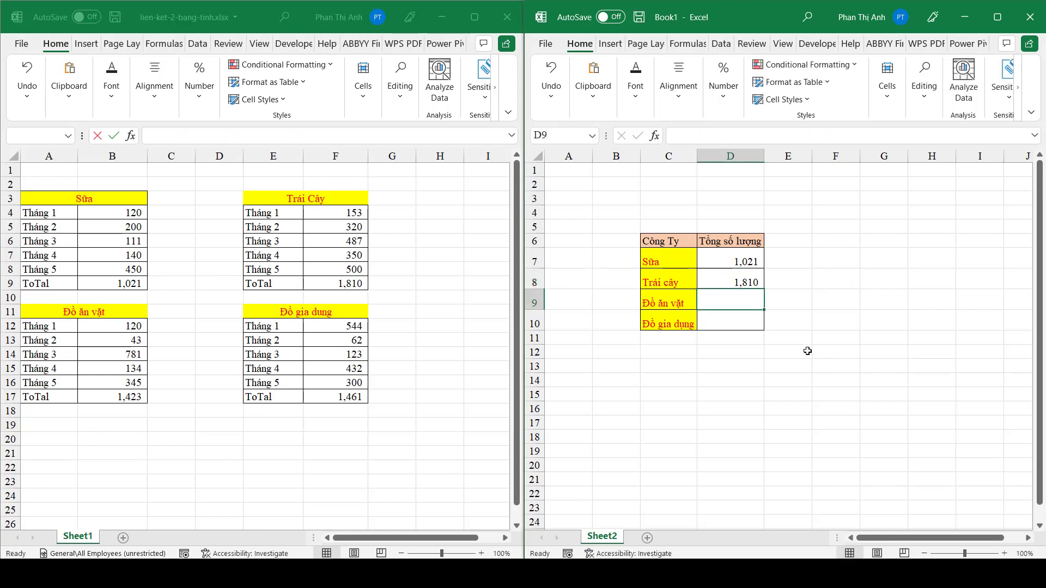
pyautogui.write('=')
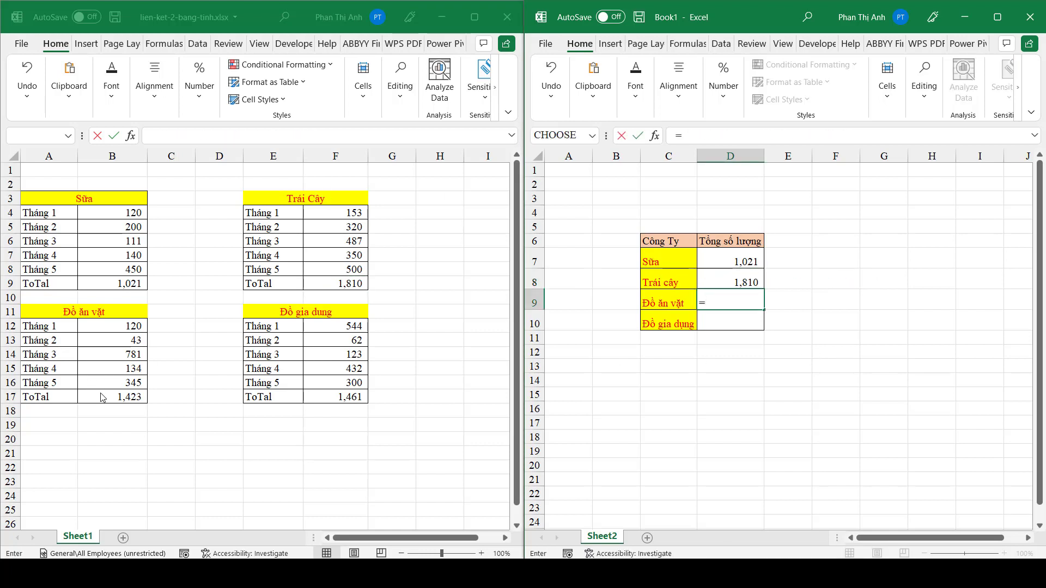
pyautogui.click(118, 397)
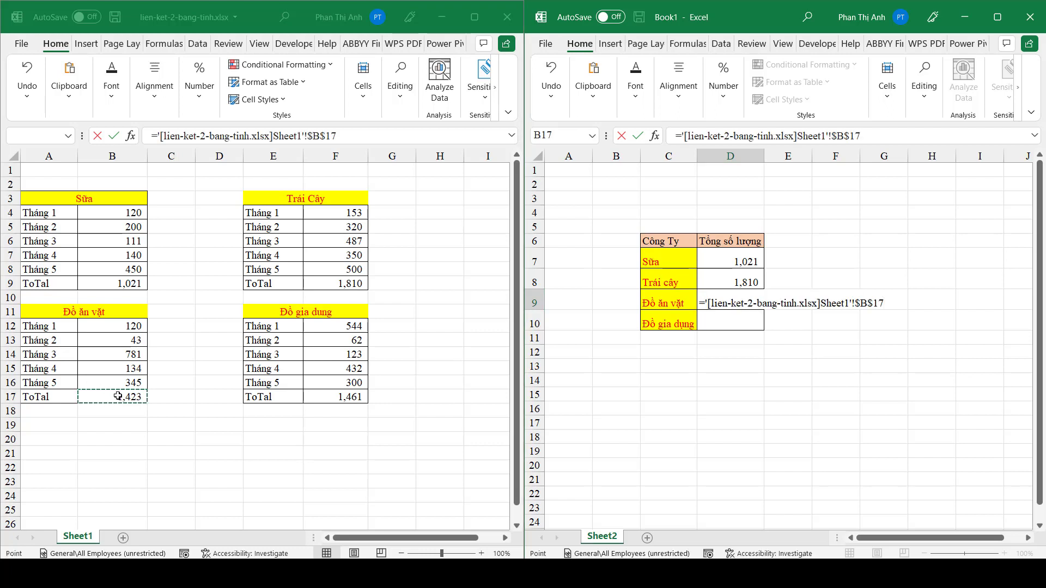
pyautogui.press('Return')
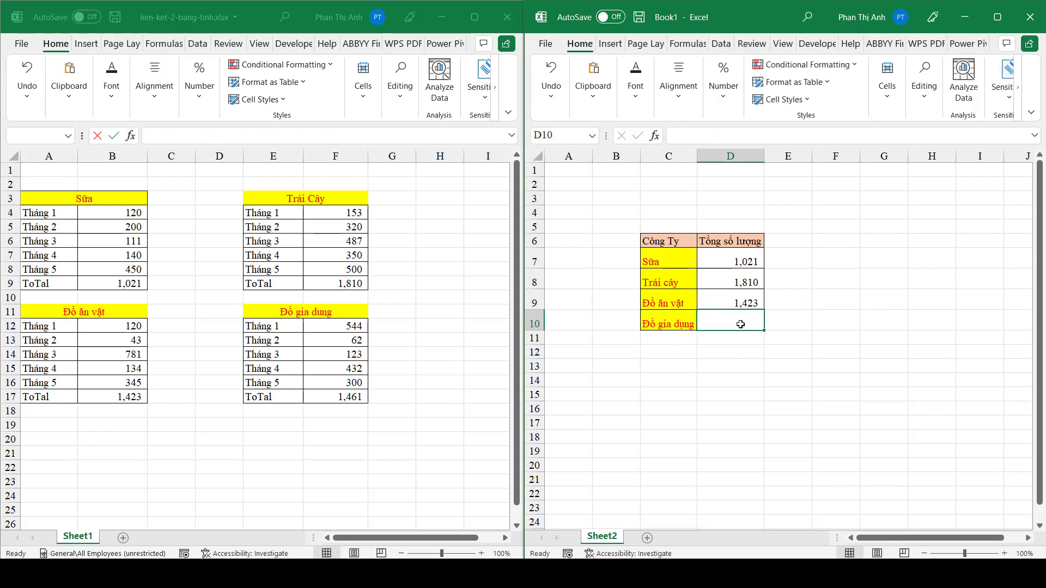
pyautogui.write('=')
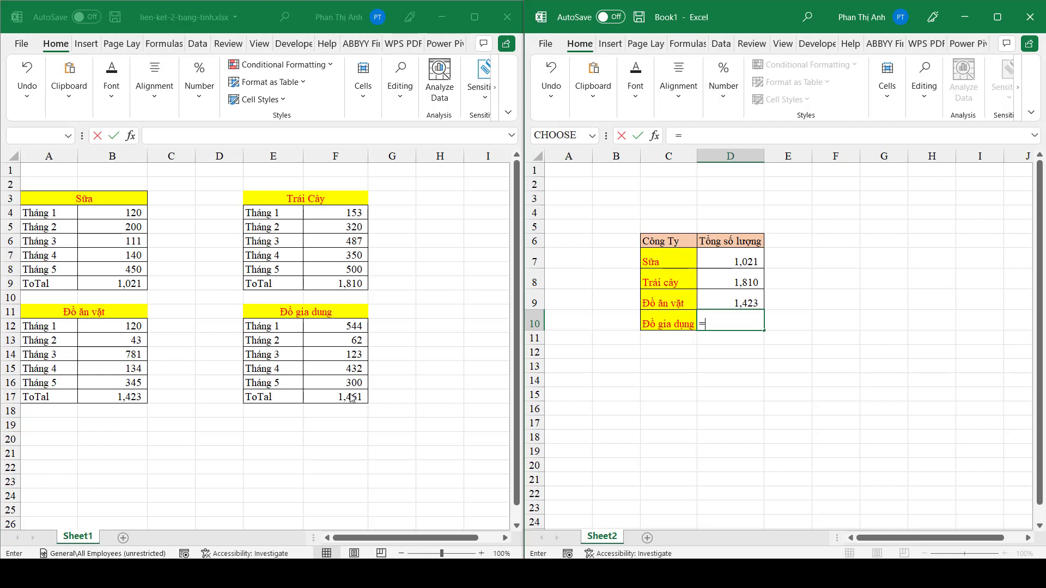
pyautogui.click(349, 396)
pyautogui.click(349, 396)
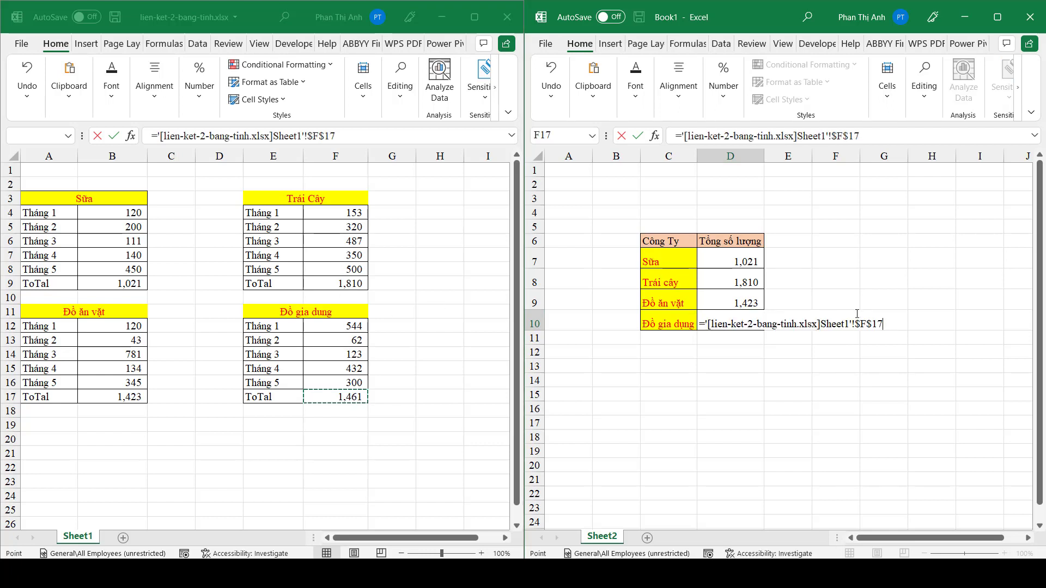
pyautogui.press('Return')
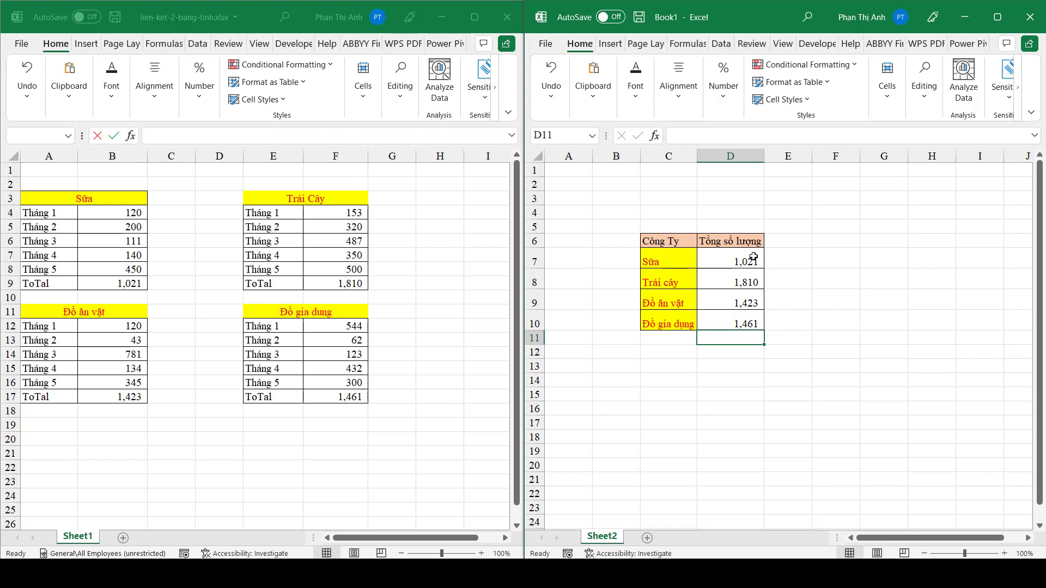
pyautogui.click(747, 283)
# - Inspect the link formulas in Book1's Sữa, Trái cây and Đồ ăn vặt quantity cells
pyautogui.press('Down')
pyautogui.press('Up')
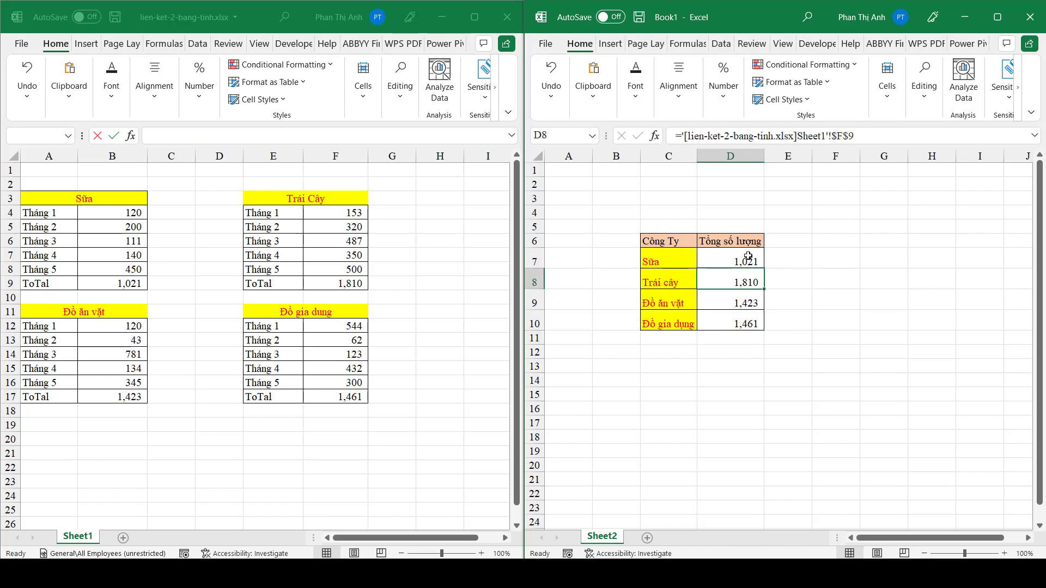
pyautogui.press('Up')
pyautogui.click(750, 282)
pyautogui.click(751, 299)
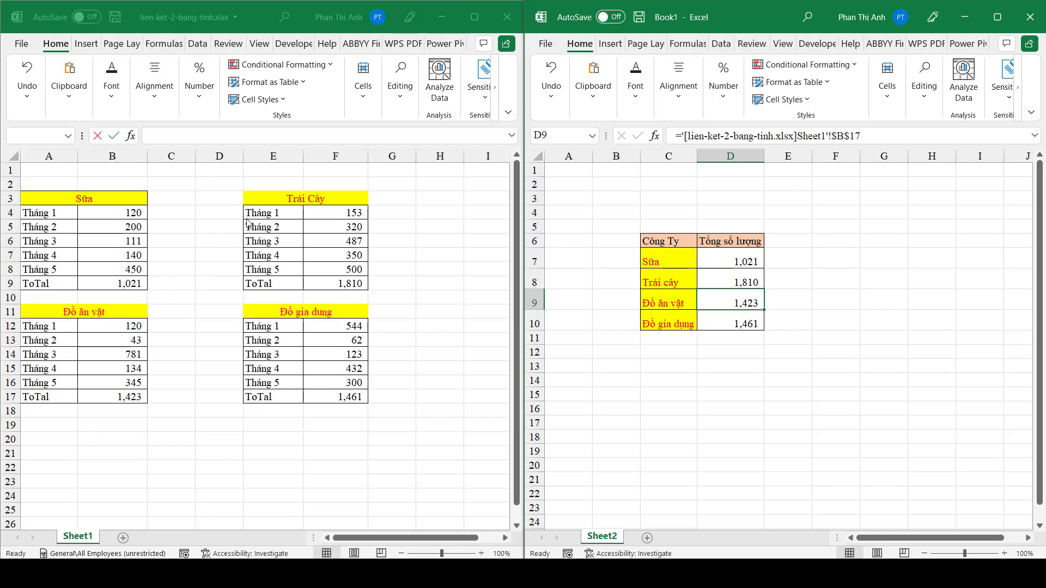
# - In the source workbook, review the monthly figures and select the Tháng 3 Trái Cây value, F6
pyautogui.click(206, 327)
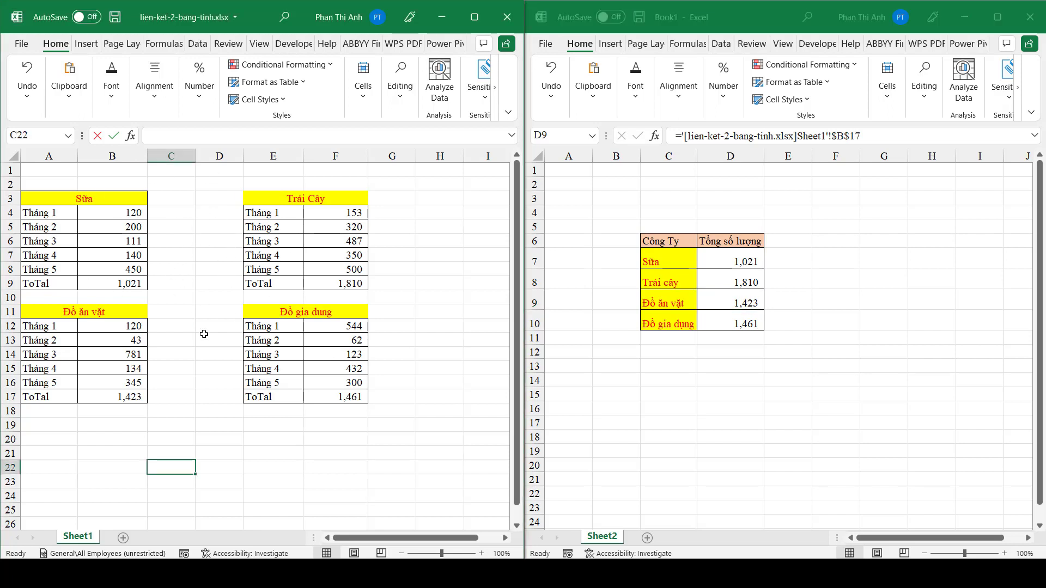
pyautogui.click(129, 354)
pyautogui.click(134, 285)
pyautogui.click(329, 250)
pyautogui.click(342, 242)
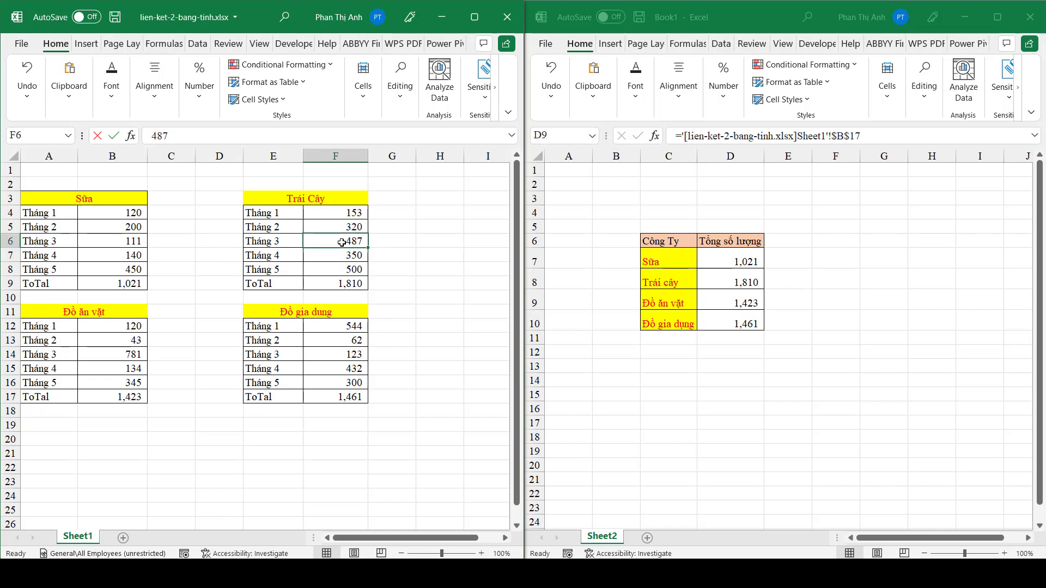
# - Change the source's Tháng 3 values to 120 in F6 and 100 in F14
pyautogui.write('12')
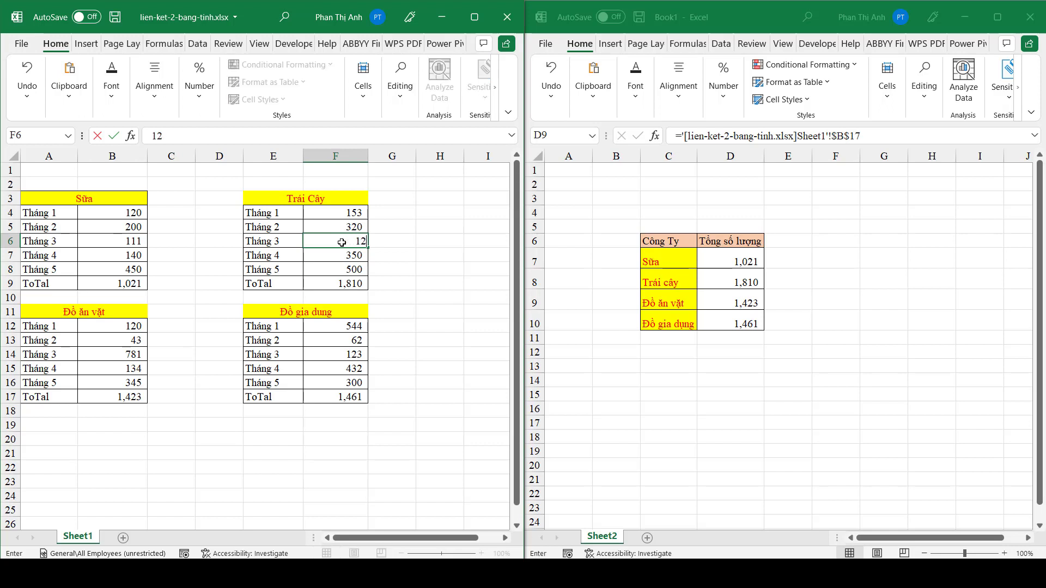
pyautogui.write('0')
pyautogui.press('Return')
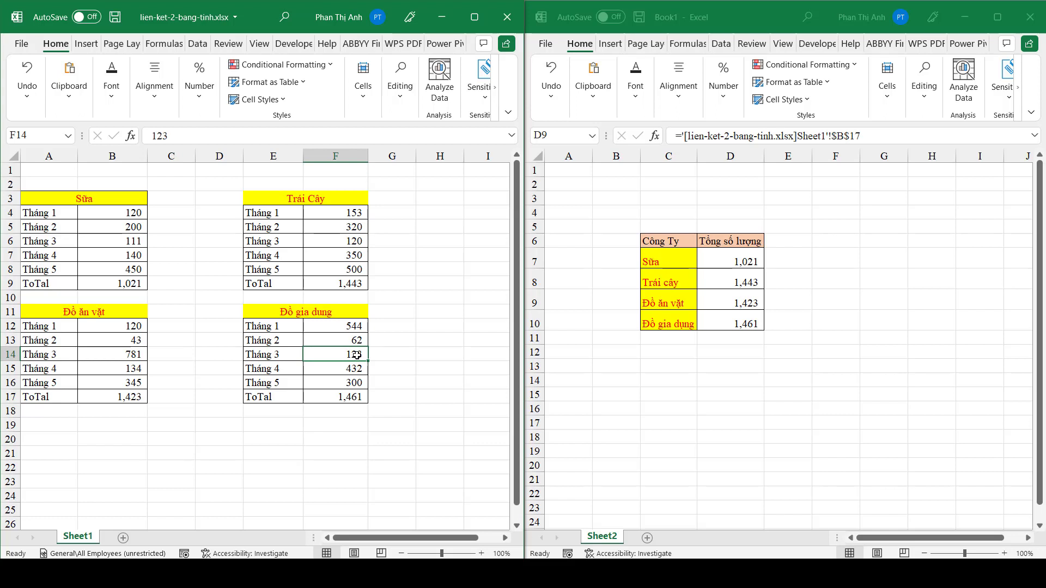
pyautogui.write('12')
pyautogui.press('BackSpace')
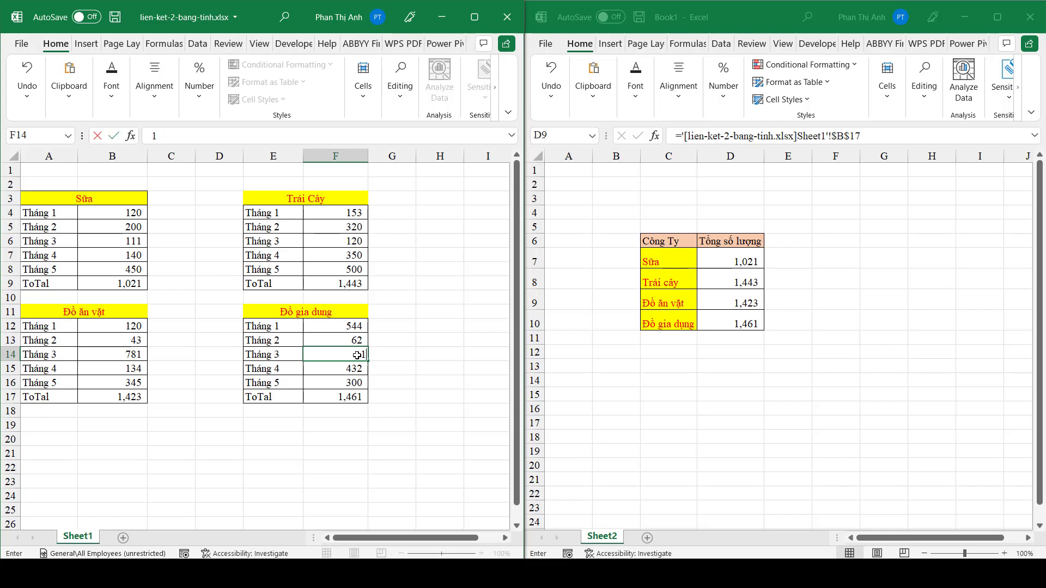
pyautogui.write('00')
pyautogui.click(357, 355)
pyautogui.press('Return')
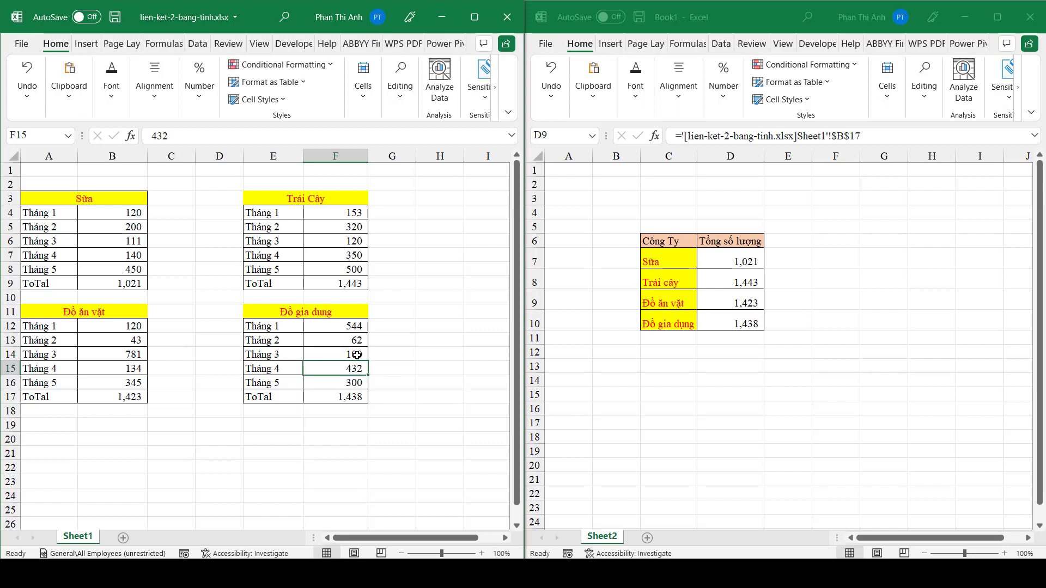